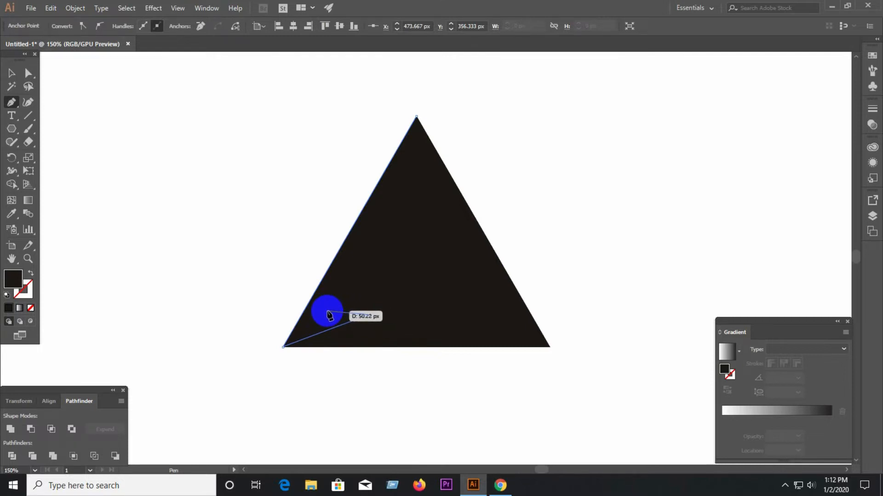
pyautogui.moveTo(329, 315); pyautogui.dragTo(368, 315)
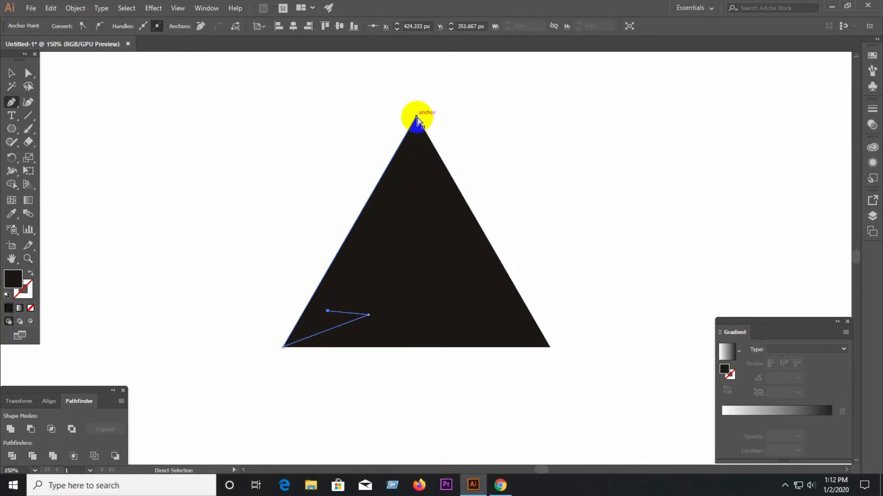
pyautogui.hotkey('ctrl', 'z')
pyautogui.hotkey('ctrl', 'z')
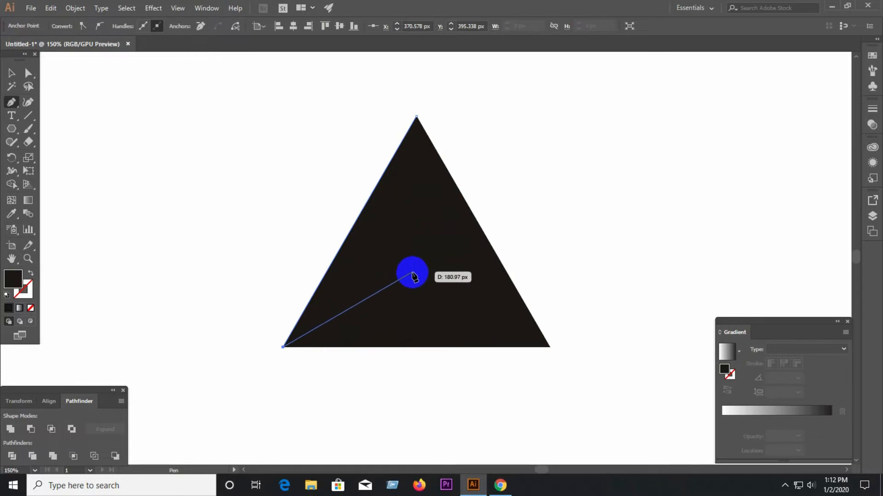
# With the Pen tool, complete a closed lightning-bolt path along the triangle's left edge, adding two interior points and closing at the apex.
pyautogui.click(393, 291)
pyautogui.click(350, 289)
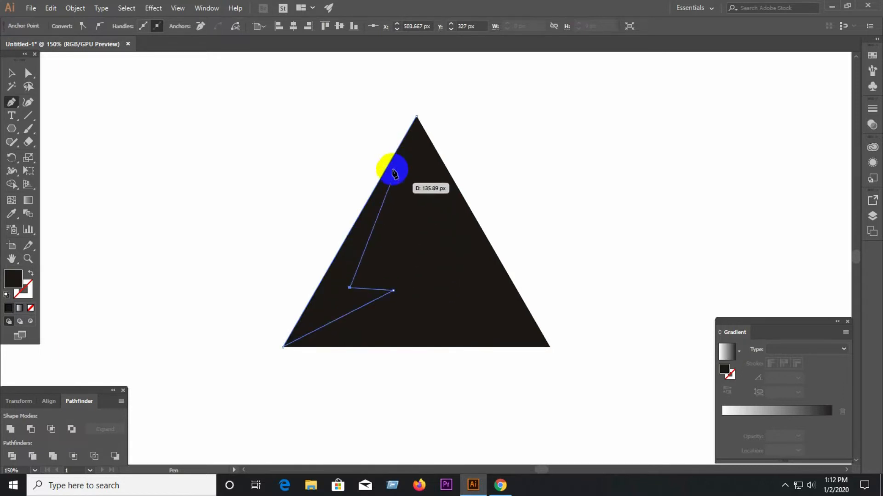
pyautogui.click(417, 117)
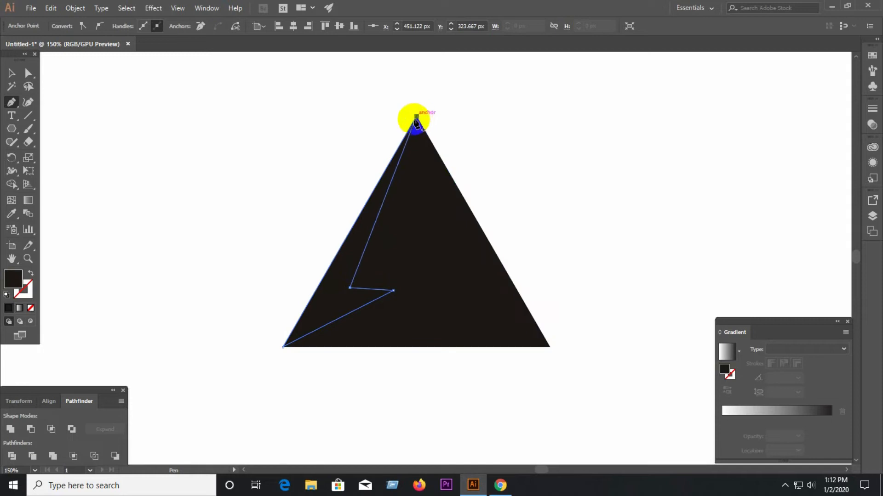
pyautogui.click(11, 73)
pyautogui.click(302, 285)
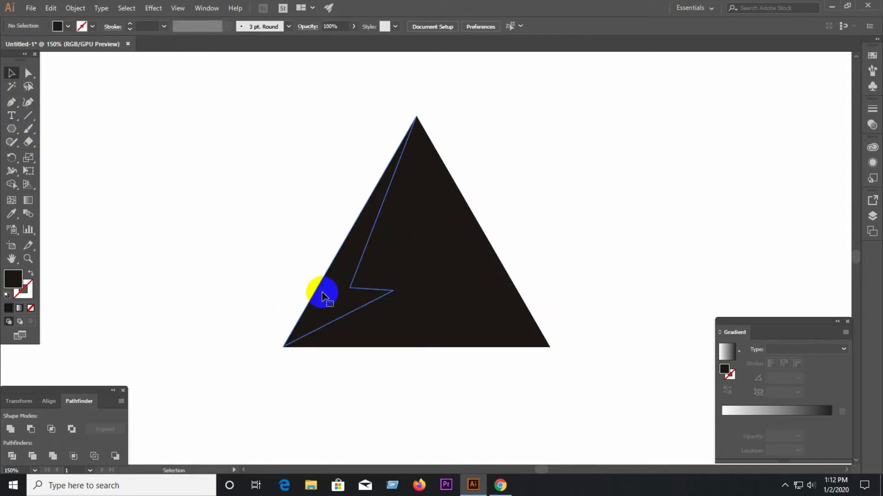
# Fill the lightning-bolt shape on the triangle's left side with orange.
pyautogui.click(319, 291)
pyautogui.doubleClick(13, 278)
pyautogui.click(423, 175)
pyautogui.click(557, 172)
pyautogui.click(547, 172)
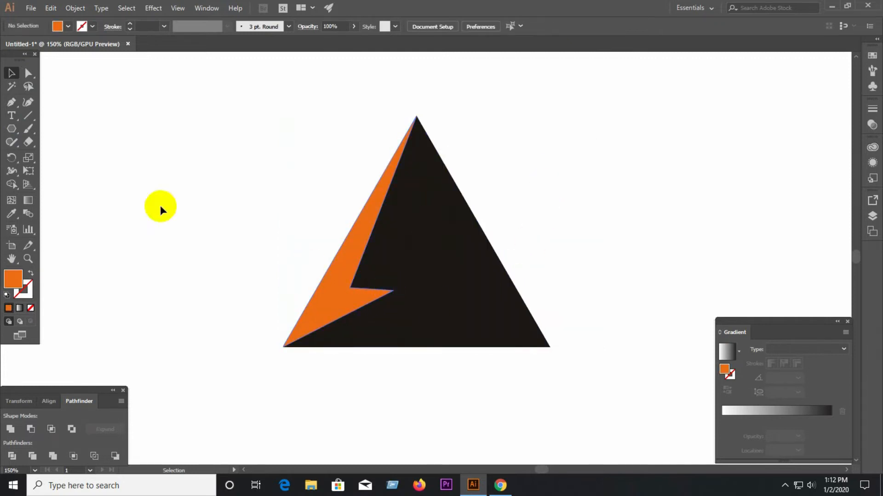
# Move the bolt's inner tip anchor slightly outward and upward to lengthen the point.
pyautogui.click(30, 75)
pyautogui.click(419, 309)
pyautogui.moveTo(396, 290); pyautogui.dragTo(404, 288)
pyautogui.click(526, 234)
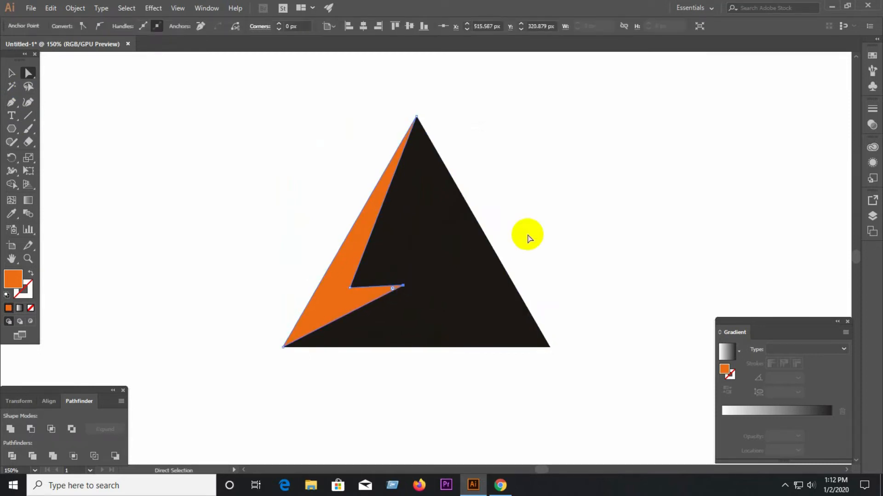
# Make two copies of the orange bolt and place them to the right of the triangle.
pyautogui.moveTo(336, 280); pyautogui.dragTo(601, 263)
pyautogui.moveTo(601, 263); pyautogui.dragTo(548, 166)
pyautogui.moveTo(546, 210); pyautogui.dragTo(754, 226)
# Rotate one bolt copy to lie horizontally and place it along the triangle's base, with its notch pointing inward.
pyautogui.click(655, 151)
pyautogui.moveTo(680, 94); pyautogui.dragTo(454, 217)
pyautogui.moveTo(635, 214); pyautogui.dragTo(444, 340)
pyautogui.moveTo(557, 352); pyautogui.dragTo(558, 348)
pyautogui.click(577, 362)
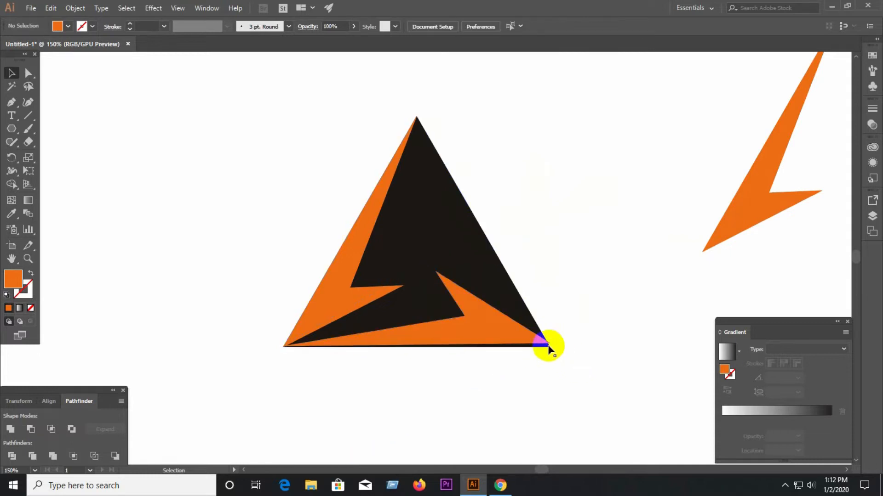
# Move the base bolt down slightly so its tip meets the triangle's lower-right corner.
pyautogui.scroll(2, 508, 338)
pyautogui.scroll(1, 508, 340)
pyautogui.click(628, 354)
pyautogui.moveTo(627, 354); pyautogui.dragTo(627, 361)
pyautogui.click(604, 397)
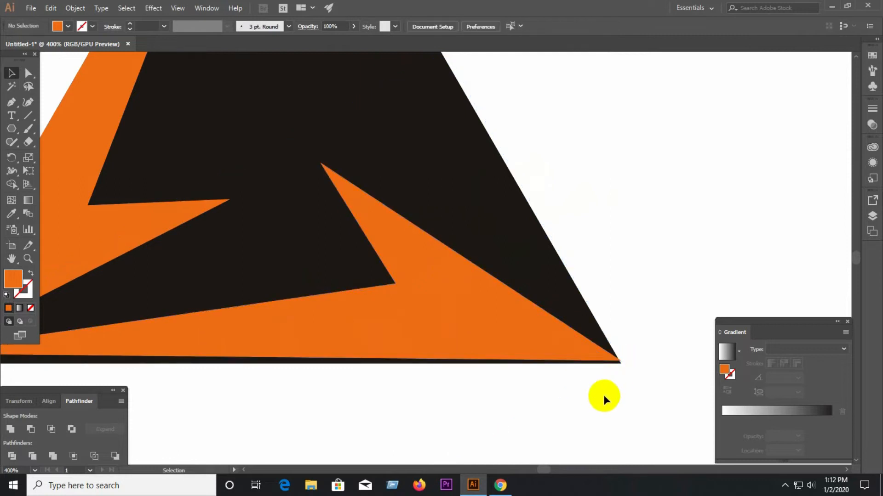
# Shift the base bolt down over the triangle's bottom edge and rotate it slightly at its right end.
pyautogui.scroll(-4, 603, 395)
pyautogui.scroll(4, 285, 371)
pyautogui.moveTo(219, 380); pyautogui.dragTo(221, 390)
pyautogui.scroll(-2, 177, 370)
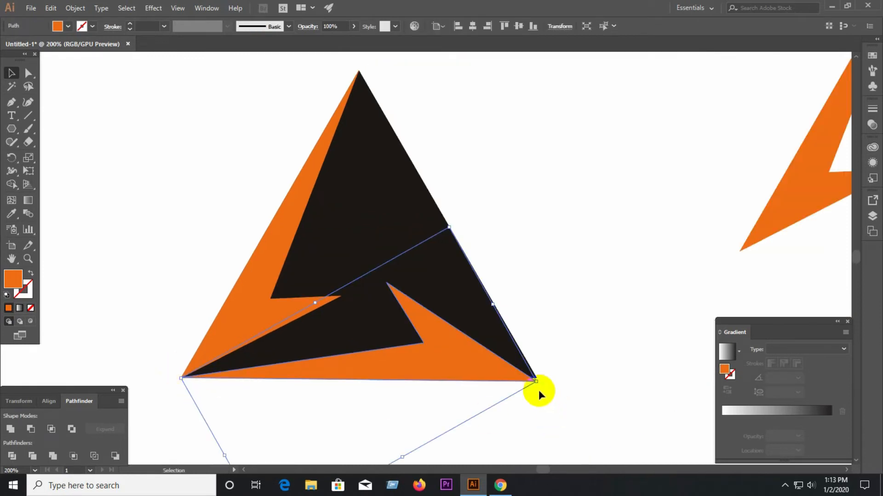
pyautogui.scroll(2, 538, 389)
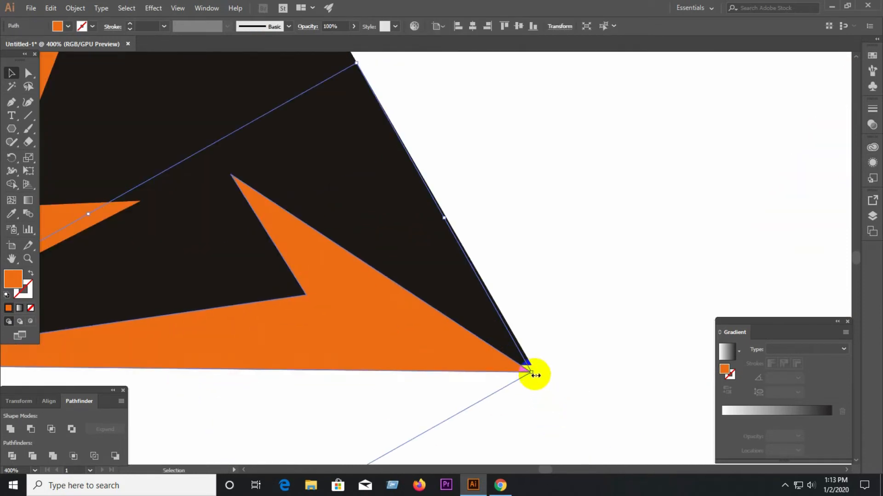
pyautogui.moveTo(536, 375); pyautogui.dragTo(537, 372)
pyautogui.scroll(-1, 630, 375)
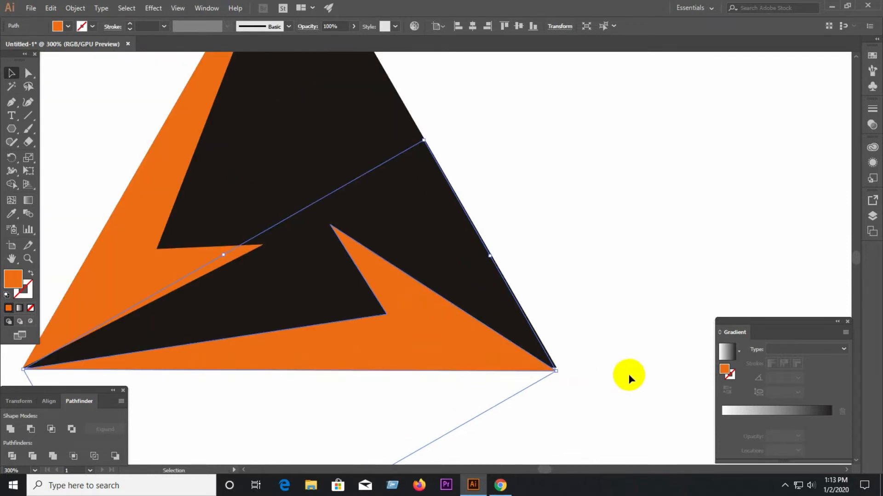
pyautogui.click(621, 387)
# Raise the base bolt slightly, then adjust its left end to meet the triangle's lower-left corner.
pyautogui.click(490, 367)
pyautogui.moveTo(491, 366); pyautogui.dragTo(491, 364)
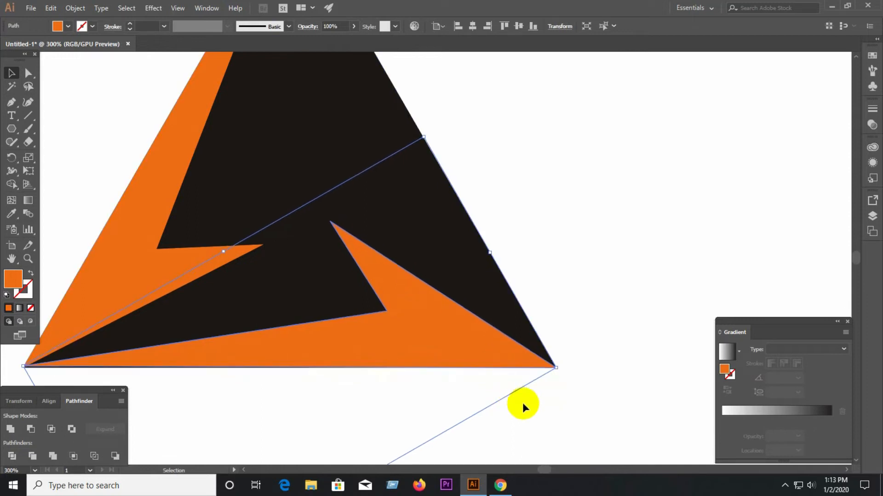
pyautogui.click(580, 413)
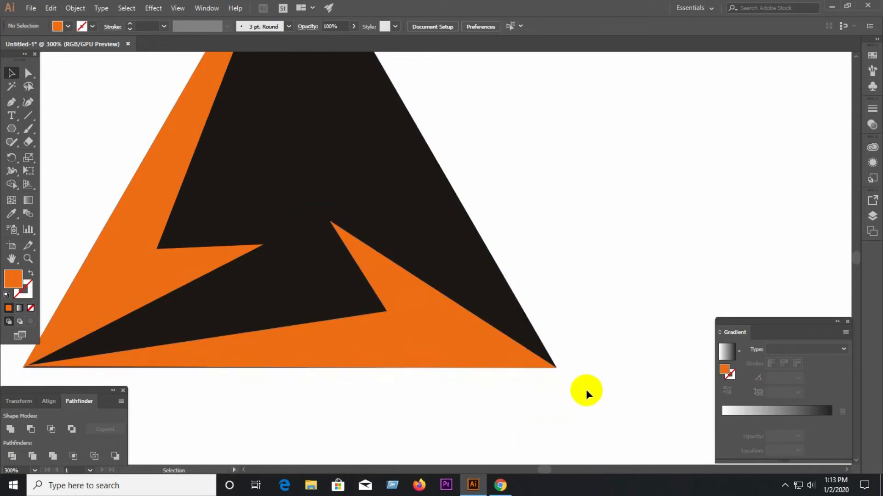
pyautogui.scroll(-2, 566, 371)
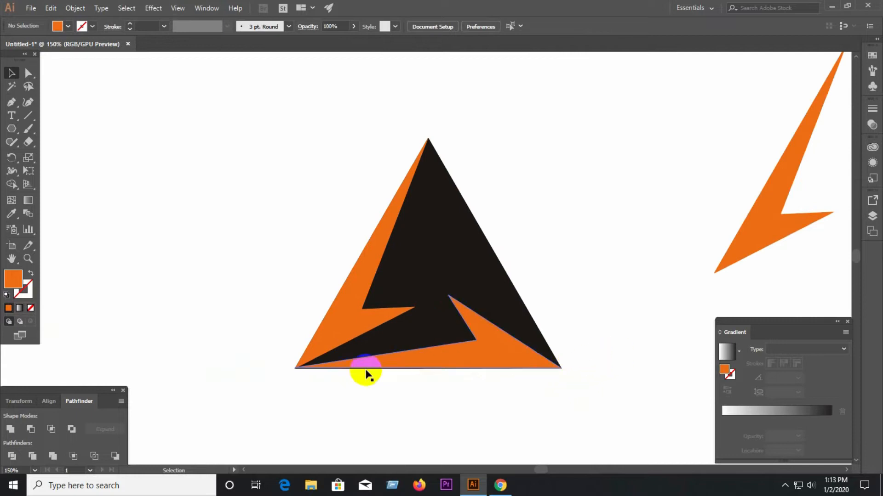
pyautogui.scroll(6, 363, 373)
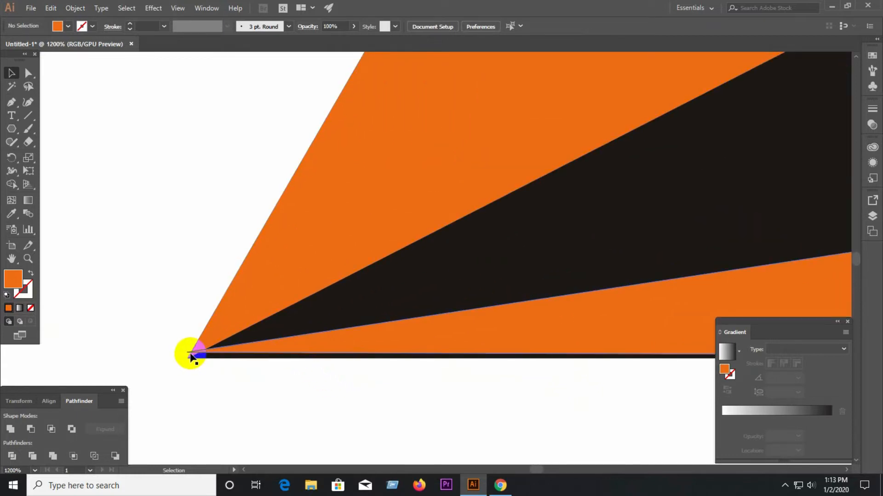
pyautogui.click(190, 355)
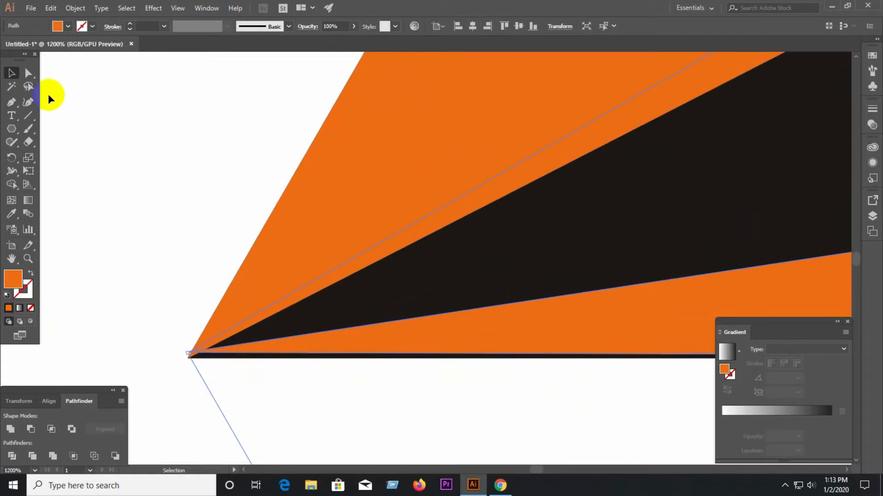
pyautogui.moveTo(183, 351); pyautogui.dragTo(183, 357)
pyautogui.scroll(-4, 157, 348)
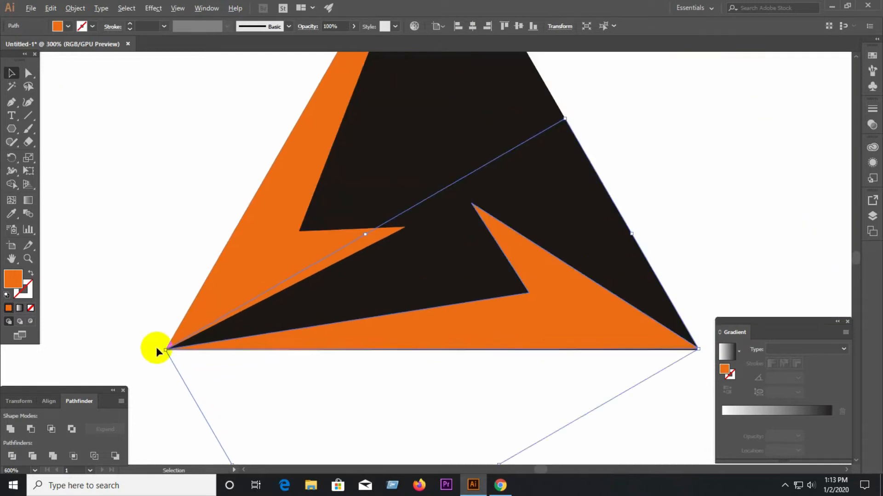
# Lower the right end of the base bolt in small moves toward the triangle's bottom edge.
pyautogui.scroll(-1, 156, 348)
pyautogui.click(532, 364)
pyautogui.scroll(5, 532, 363)
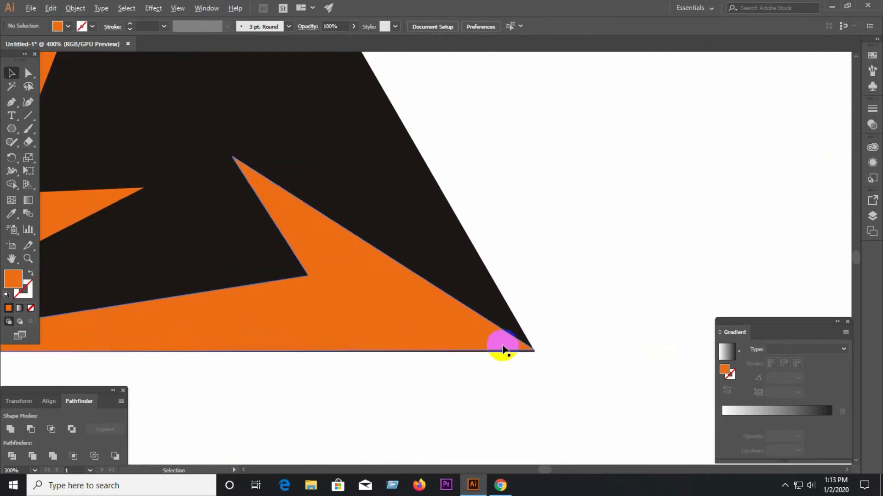
pyautogui.scroll(3, 592, 361)
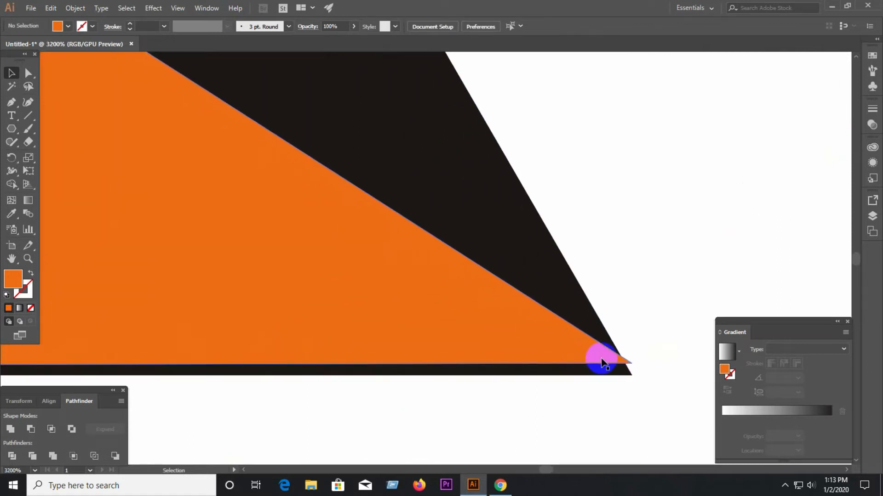
pyautogui.click(631, 364)
pyautogui.moveTo(637, 361); pyautogui.dragTo(638, 366)
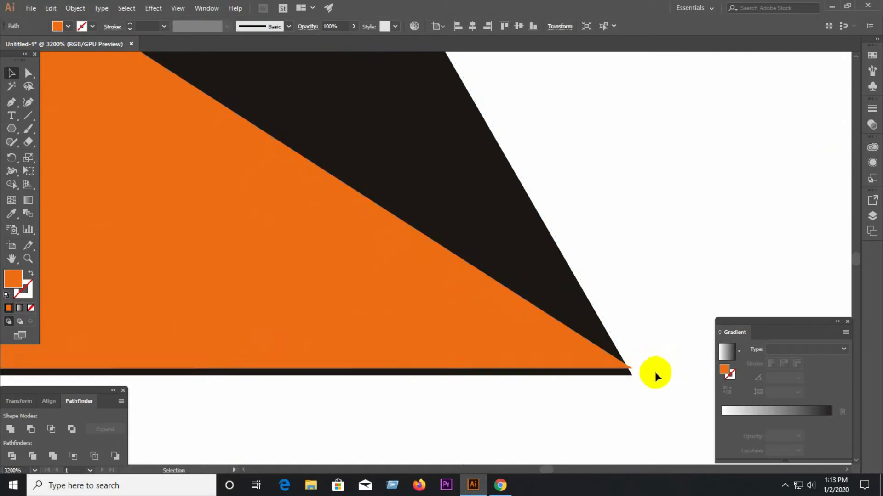
pyautogui.click(667, 371)
pyautogui.moveTo(580, 362); pyautogui.dragTo(579, 367)
pyautogui.click(645, 379)
# Fine-position the base bolt so its tip sits exactly in the triangle's lower-right corner.
pyautogui.scroll(3, 632, 377)
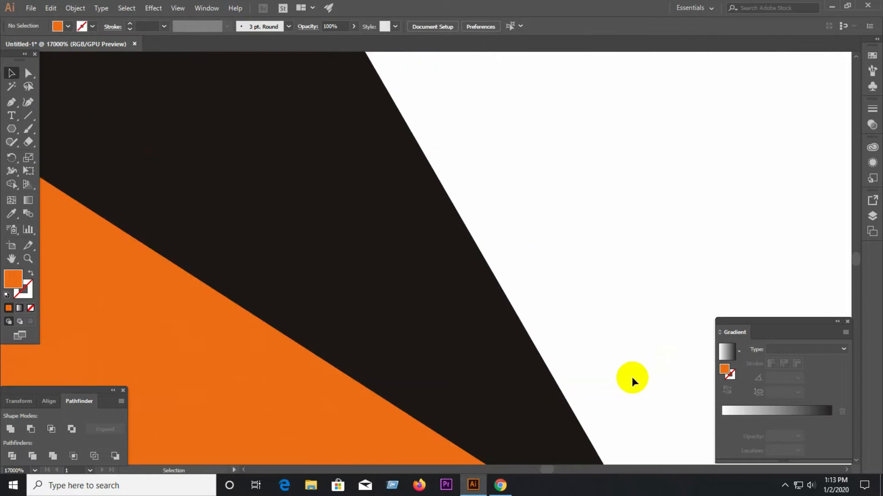
pyautogui.scroll(-6, 627, 335)
pyautogui.scroll(1, 627, 332)
pyautogui.scroll(3, 627, 332)
pyautogui.moveTo(643, 379); pyautogui.dragTo(644, 405)
pyautogui.click(651, 404)
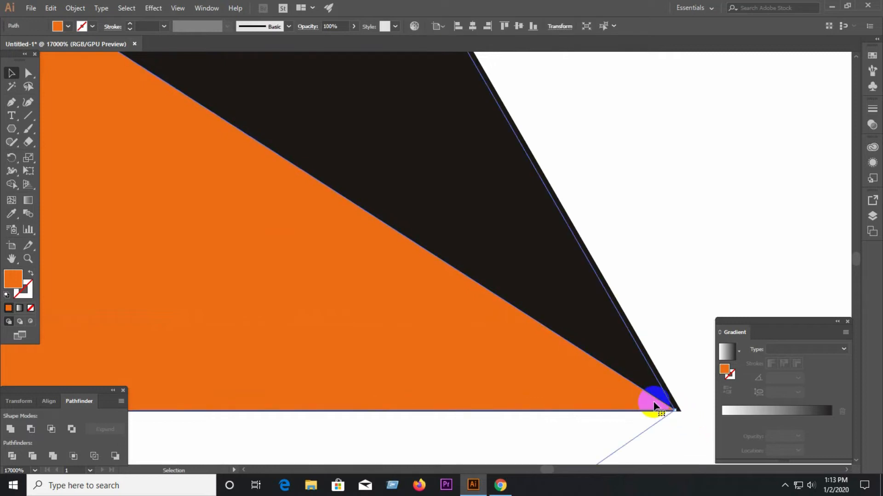
pyautogui.press('Right')
pyautogui.press('Left')
pyautogui.moveTo(667, 406); pyautogui.dragTo(670, 409)
pyautogui.click(667, 427)
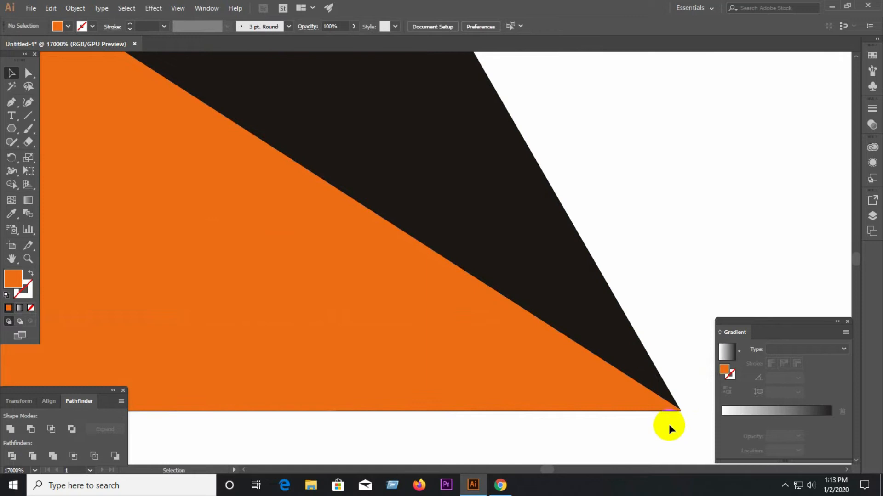
# Rotate the spare orange bolt and place it along the triangle's right edge with its notch pointing inward.
pyautogui.scroll(-4, 664, 413)
pyautogui.scroll(-9, 649, 395)
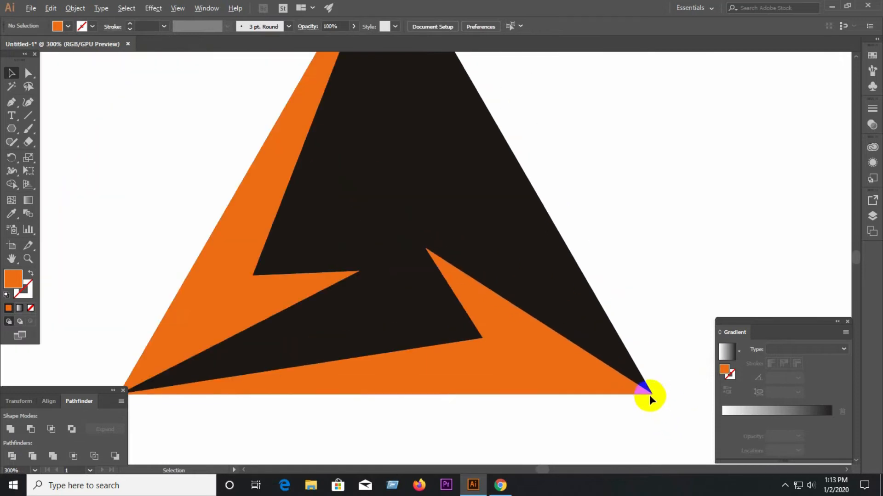
pyautogui.scroll(-3, 455, 384)
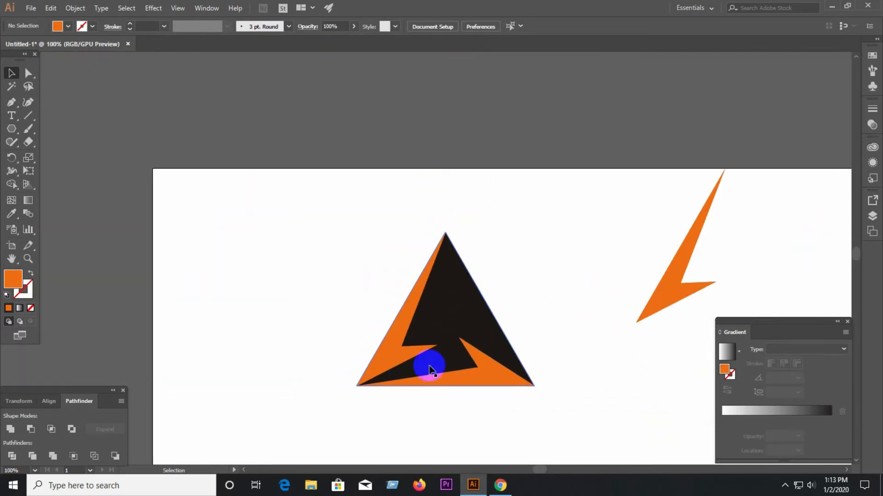
pyautogui.click(698, 246)
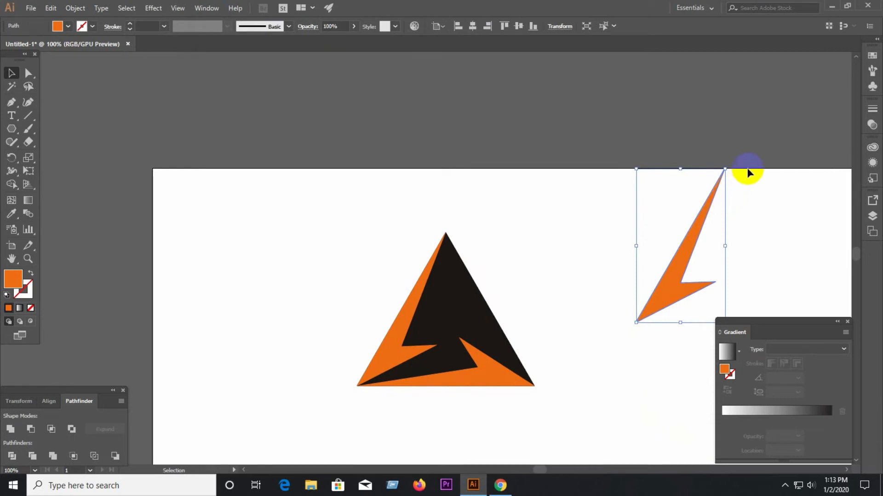
pyautogui.moveTo(728, 164); pyautogui.dragTo(722, 308)
pyautogui.moveTo(678, 263); pyautogui.dragTo(496, 312)
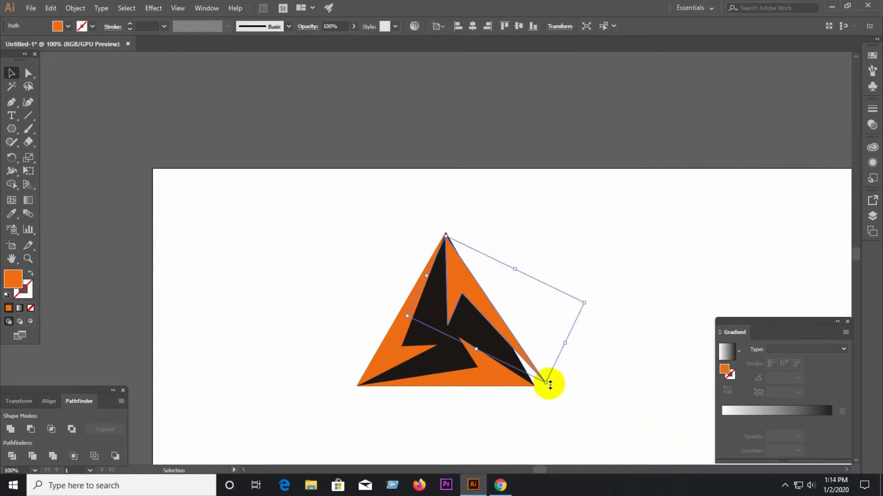
# Fine-tune the rotation of the right-hand bolt so its outer side runs parallel to the triangle's right edge.
pyautogui.moveTo(593, 302); pyautogui.dragTo(591, 314)
pyautogui.click(479, 228)
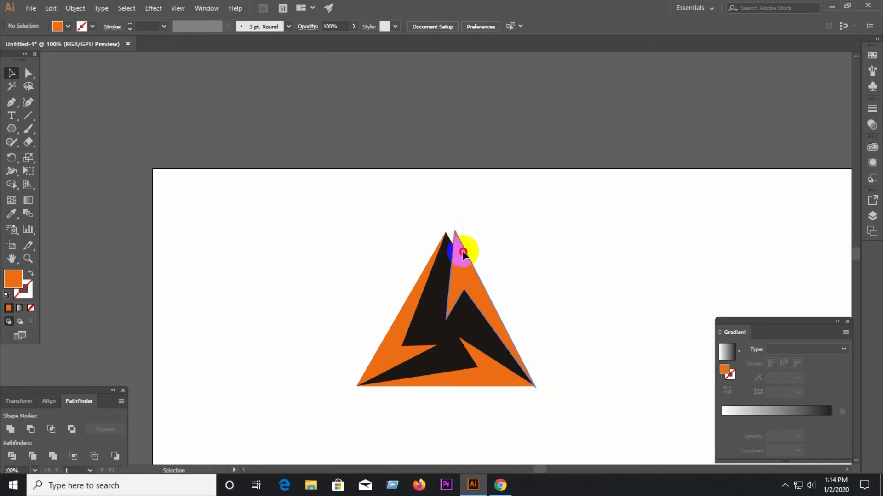
pyautogui.click(464, 254)
pyautogui.moveTo(455, 223); pyautogui.dragTo(451, 228)
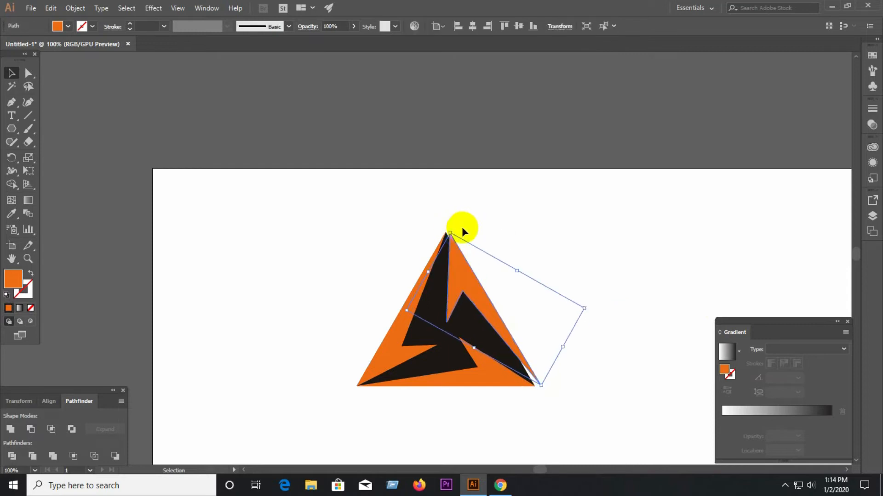
pyautogui.click(507, 227)
# Move the right-hand bolt left so its upper tip meets the triangle's apex.
pyautogui.scroll(3, 468, 249)
pyautogui.moveTo(440, 274); pyautogui.dragTo(430, 273)
pyautogui.scroll(-10, 432, 270)
pyautogui.scroll(-3, 430, 272)
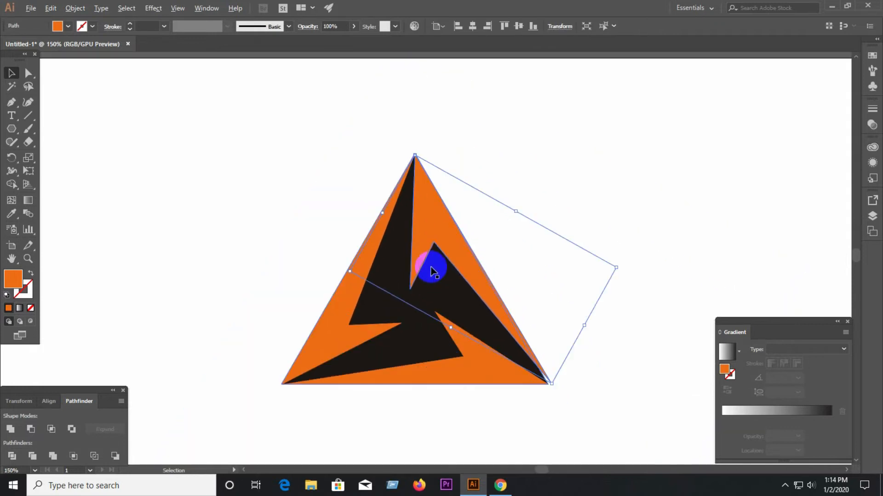
# Adjust the right-hand bolt's lower end to fit the triangle's lower-right corner.
pyautogui.click(559, 427)
pyautogui.scroll(4, 548, 386)
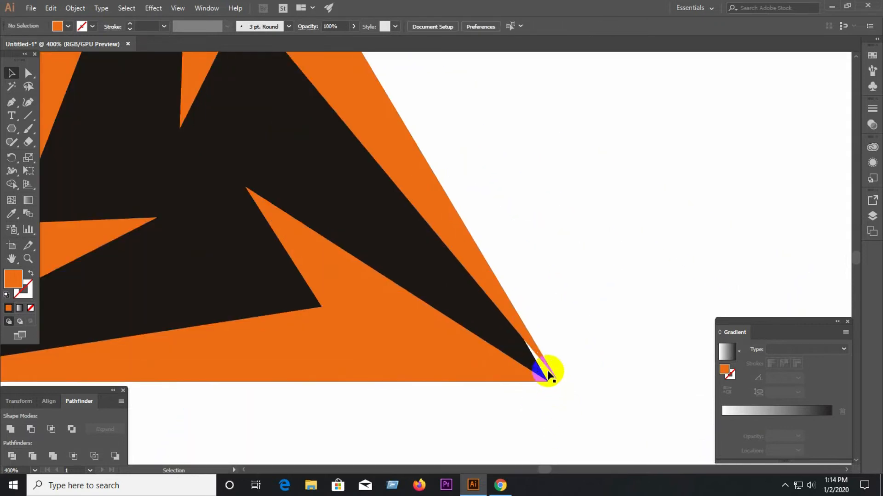
pyautogui.click(551, 383)
pyautogui.moveTo(557, 384); pyautogui.dragTo(536, 368)
pyautogui.click(601, 420)
pyautogui.scroll(-4, 437, 410)
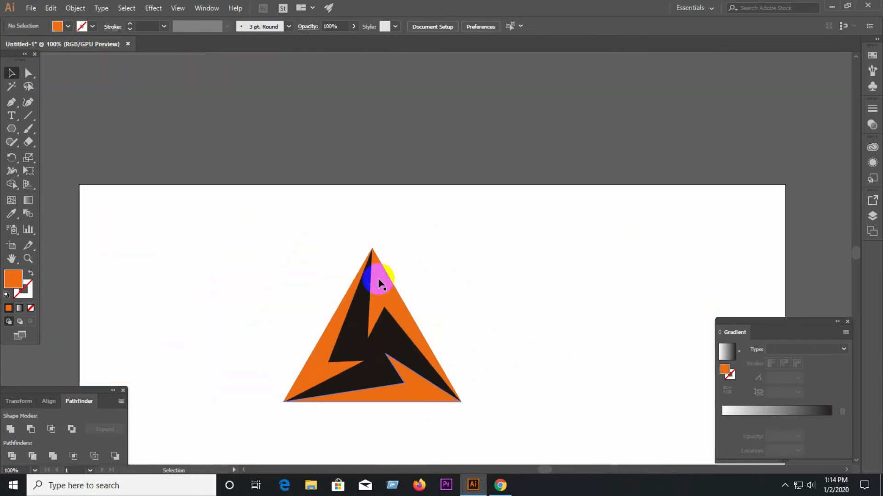
# Align the right-hand bolt's upper tip exactly with the black triangle's apex and right edge.
pyautogui.scroll(6, 370, 256)
pyautogui.scroll(5, 378, 195)
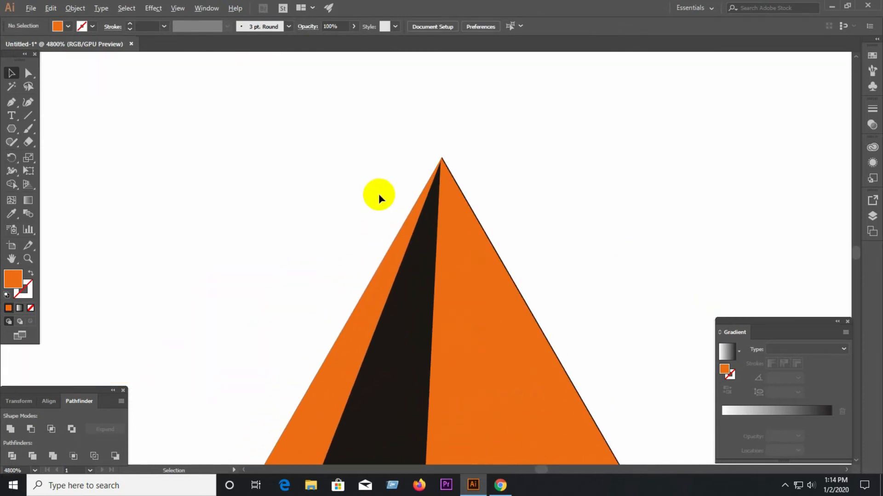
pyautogui.scroll(5, 442, 151)
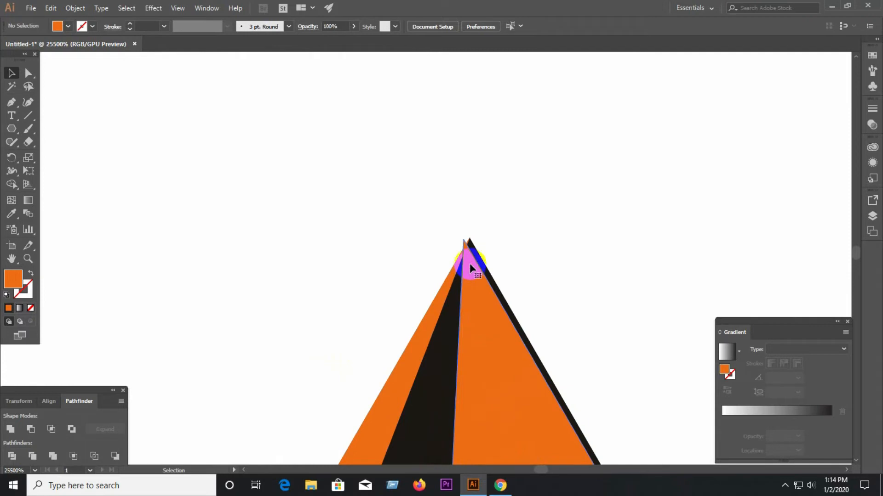
pyautogui.click(470, 264)
pyautogui.moveTo(462, 235); pyautogui.dragTo(468, 236)
pyautogui.moveTo(475, 267); pyautogui.dragTo(476, 267)
pyautogui.click(511, 236)
pyautogui.scroll(-4, 437, 216)
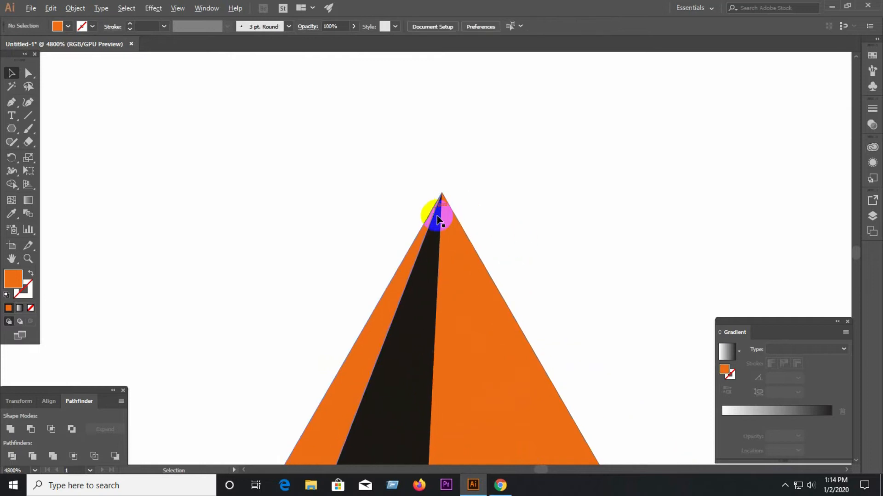
pyautogui.scroll(-5, 438, 219)
# Move the black background triangle away from the orange bolts and delete it.
pyautogui.scroll(4, 439, 223)
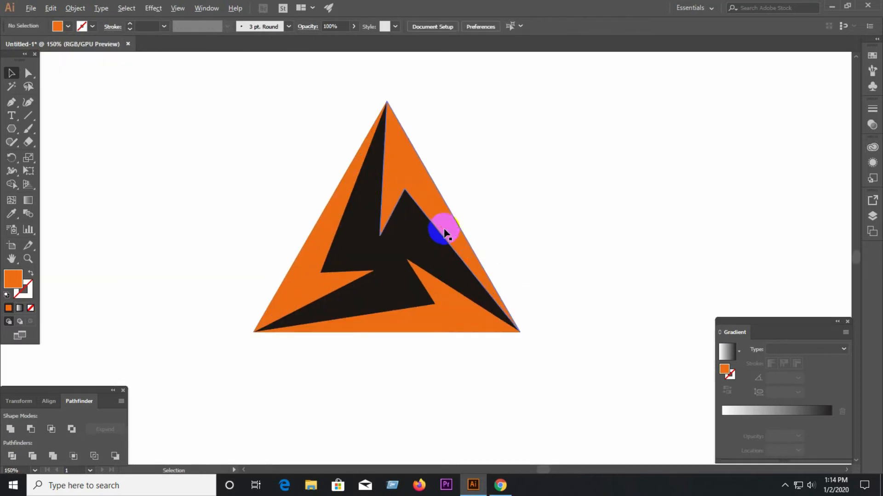
pyautogui.scroll(1, 509, 321)
pyautogui.moveTo(381, 256); pyautogui.dragTo(646, 207)
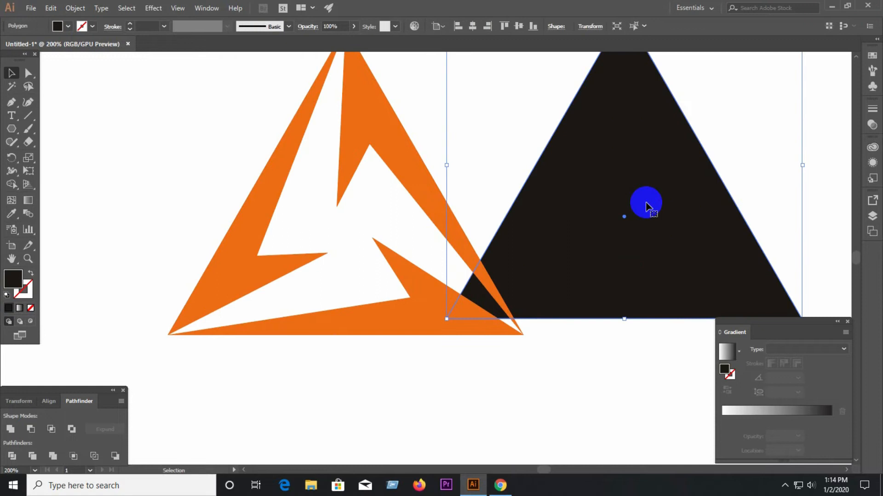
pyautogui.scroll(-1, 364, 338)
pyautogui.moveTo(561, 234); pyautogui.dragTo(568, 233)
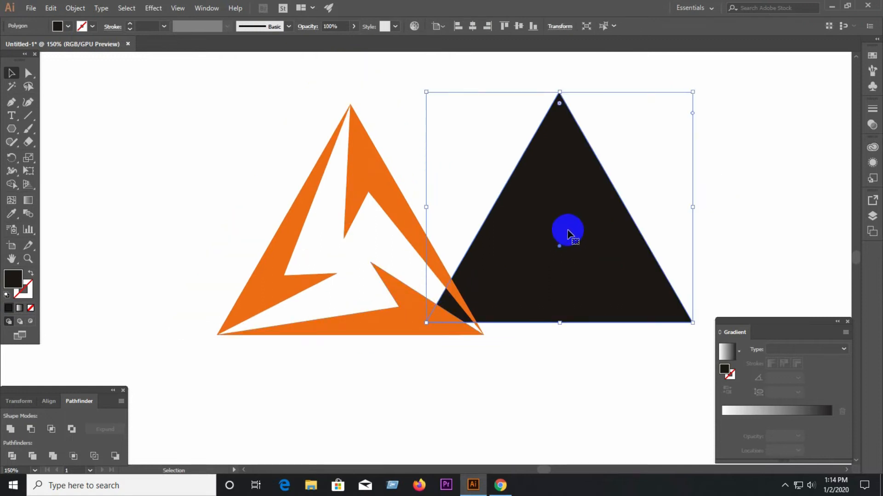
pyautogui.press('Delete')
# Nudge the right-hand bolt slightly to the right to open a gap between it and the left bolt at the apex.
pyautogui.click(397, 200)
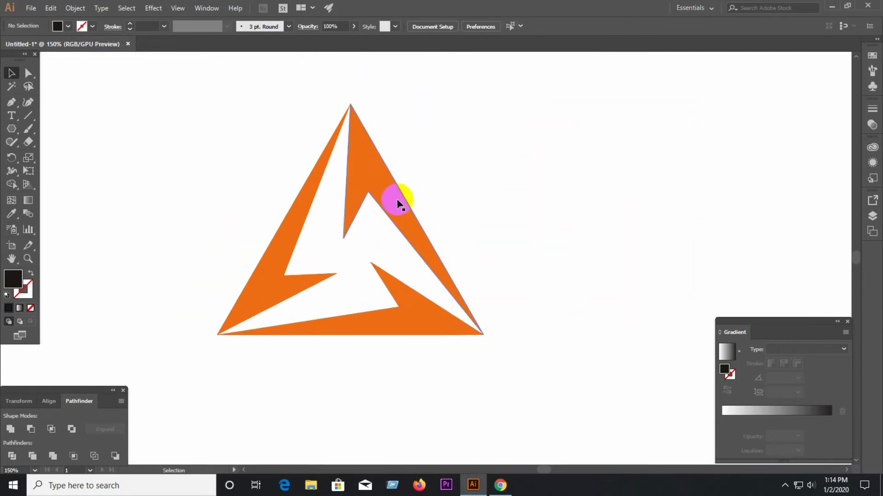
pyautogui.press('Right')
pyautogui.press('Right')
pyautogui.press('Right')
pyautogui.press('Right')
pyautogui.press('Right')
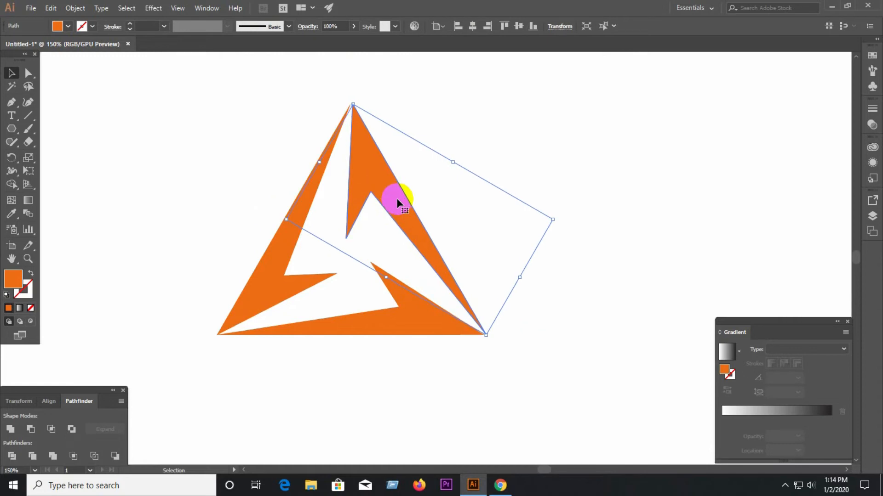
pyautogui.press('Right')
pyautogui.press('Right')
# Nudge the left bolt slightly left and shift the bottom bolt slightly down to separate the bolts at the lower corners.
pyautogui.click(286, 271)
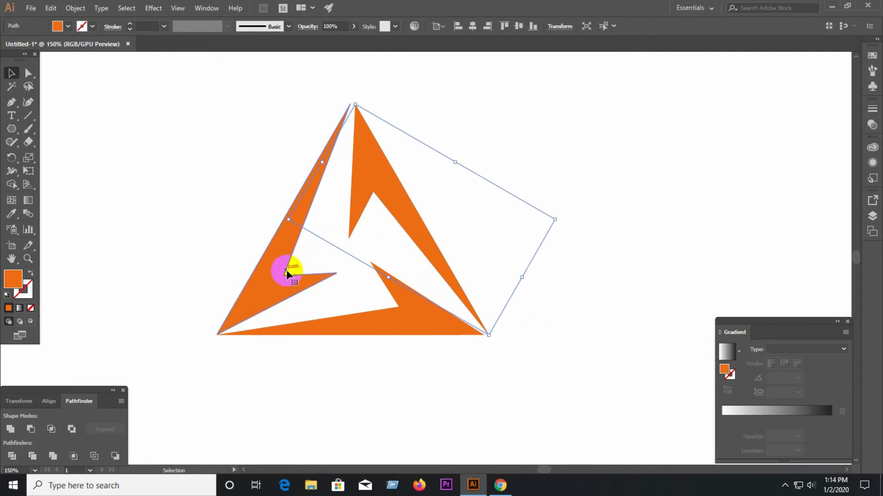
pyautogui.press('Left')
pyautogui.press('Left')
pyautogui.press('Left')
pyautogui.press('Left')
pyautogui.press('Left')
pyautogui.press('Left')
pyautogui.press('Left')
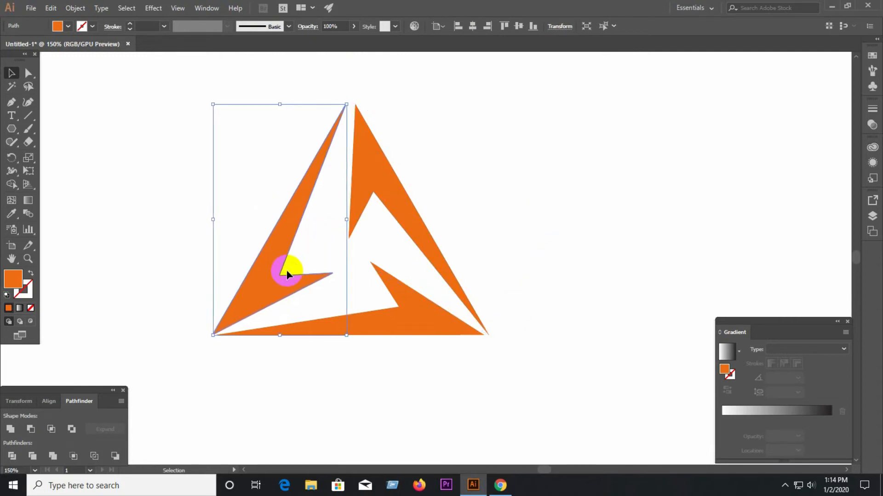
pyautogui.click(388, 327)
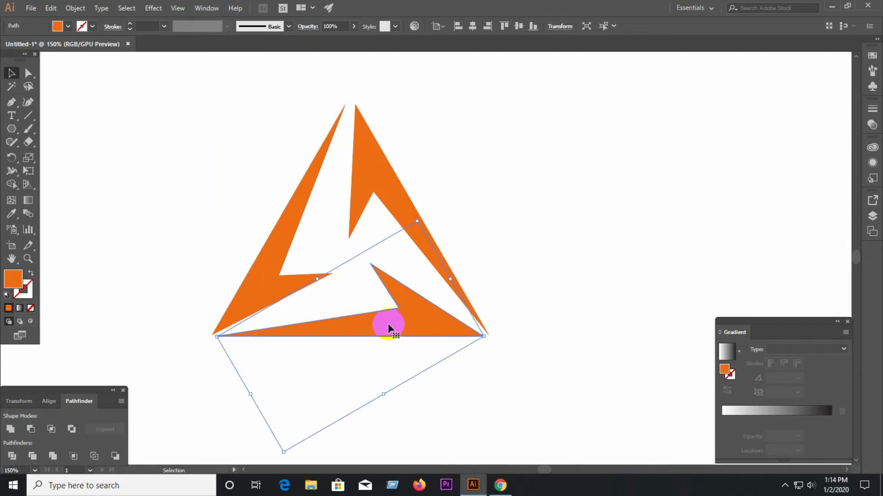
pyautogui.moveTo(388, 327); pyautogui.dragTo(388, 331)
pyautogui.click(515, 377)
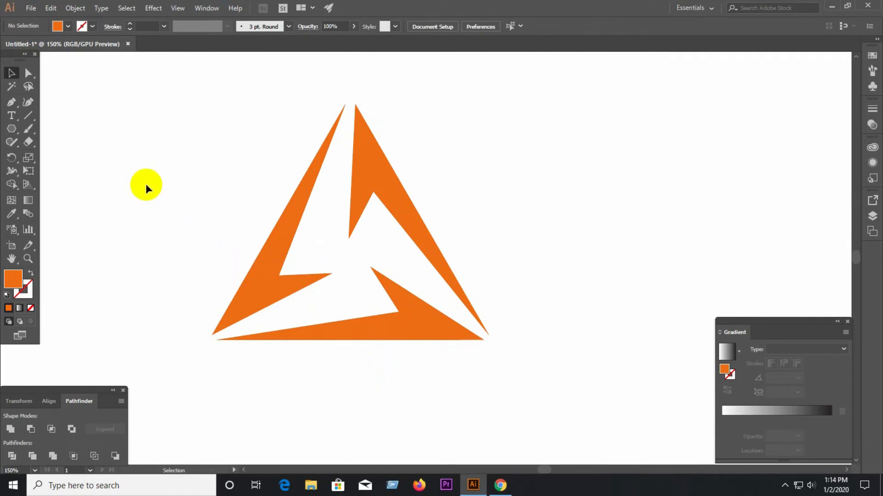
# Fill all three bolts with solid blue 39399E.
pyautogui.moveTo(153, 151); pyautogui.dragTo(488, 359)
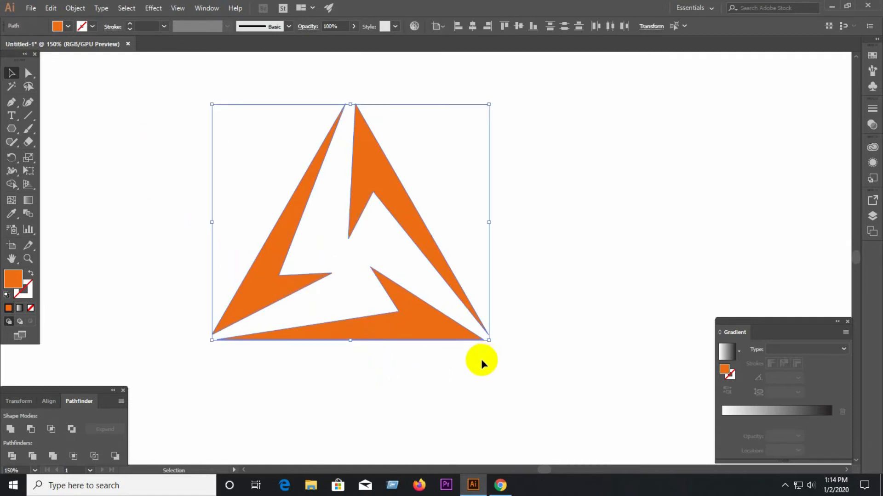
pyautogui.click(490, 413)
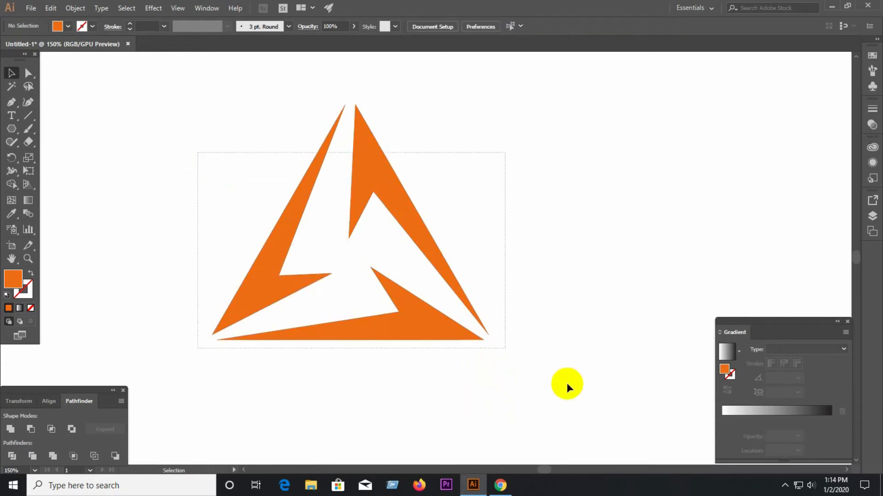
pyautogui.hotkey('ctrl', 'a')
pyautogui.click(19, 308)
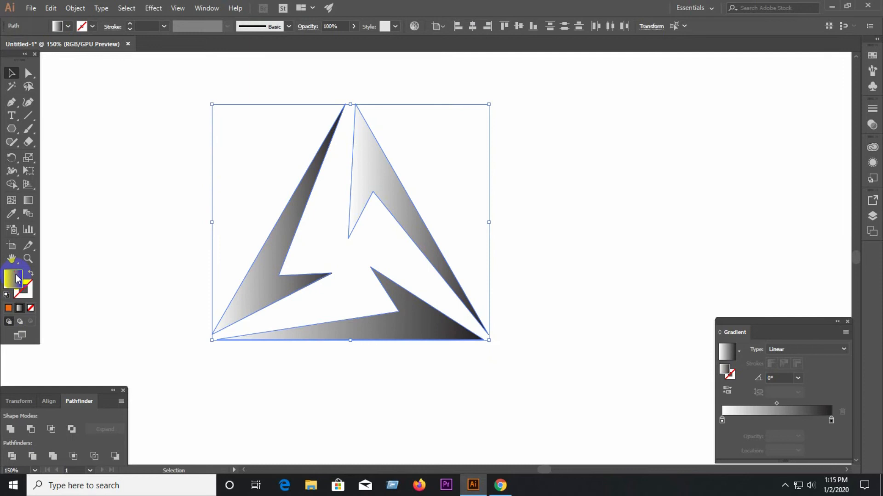
pyautogui.doubleClick(16, 278)
pyautogui.click(445, 210)
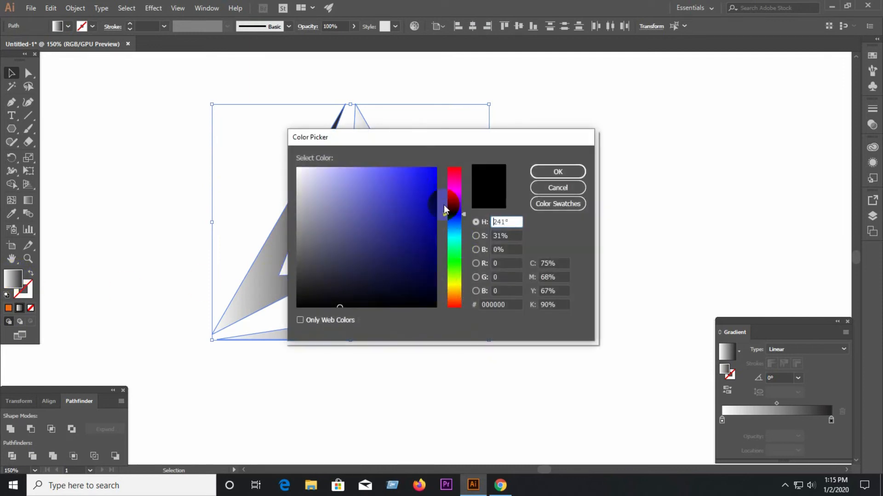
pyautogui.moveTo(346, 186); pyautogui.dragTo(386, 220)
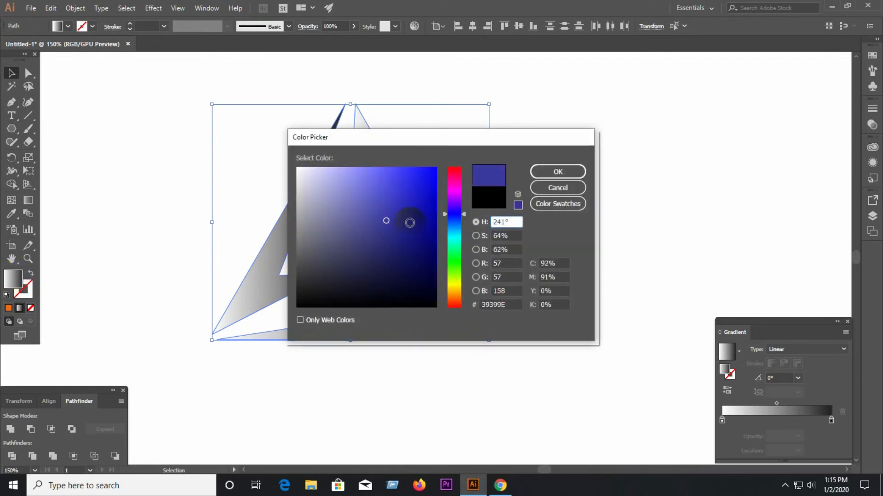
pyautogui.click(552, 173)
pyautogui.click(542, 181)
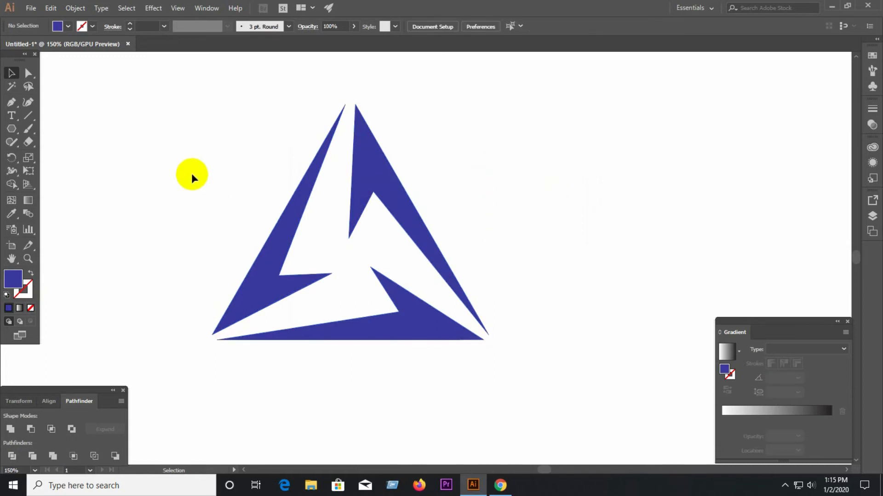
# Apply a linear gradient fill to all three bolts.
pyautogui.click(21, 307)
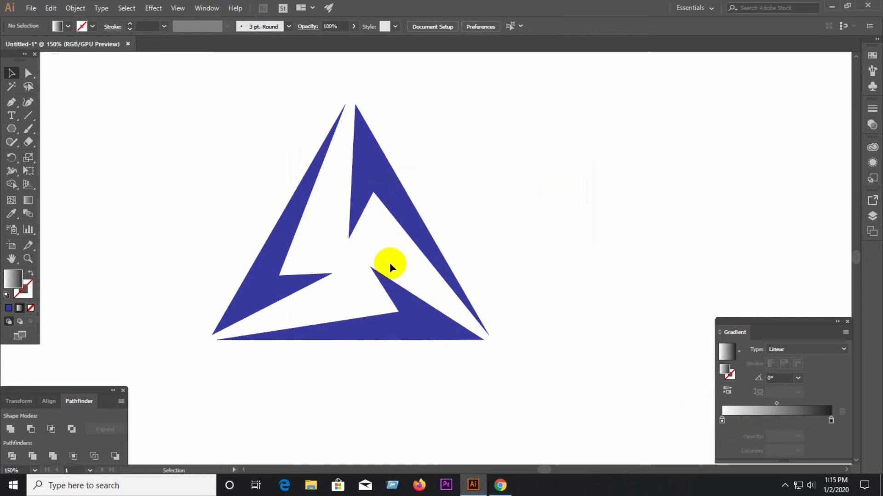
pyautogui.moveTo(211, 163); pyautogui.dragTo(479, 351)
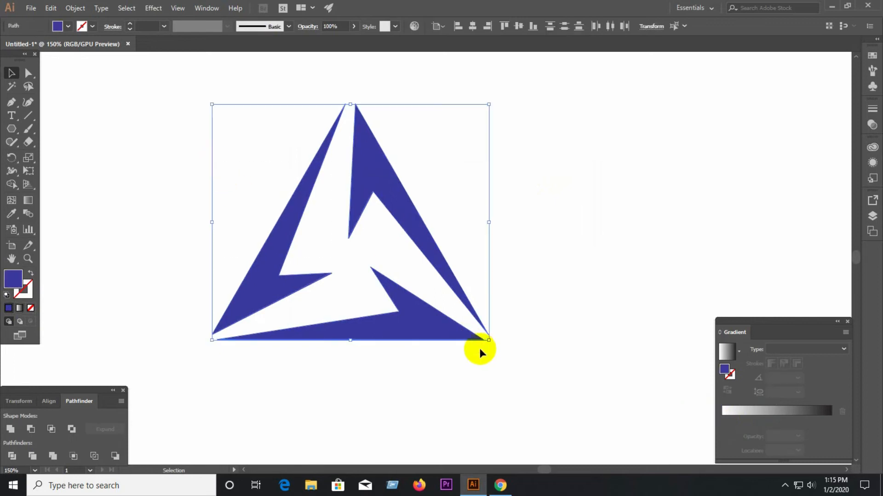
pyautogui.click(20, 308)
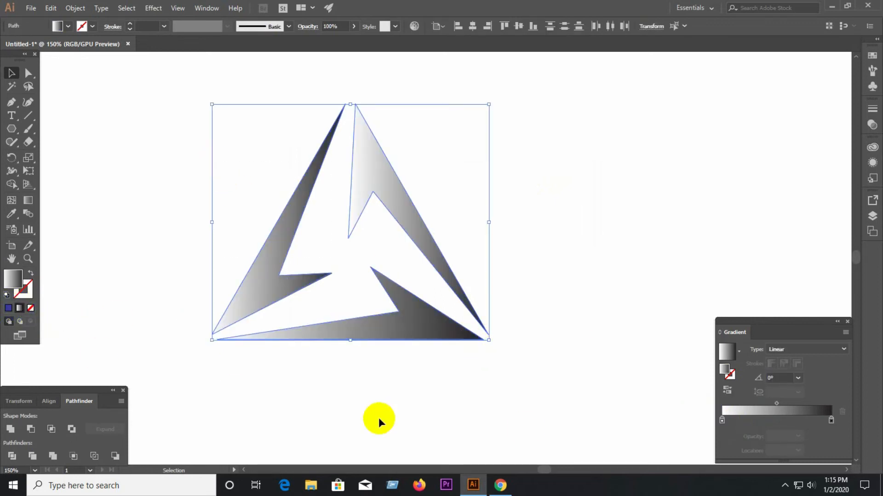
# Try light blue, navy and red swatches on the gradient's starting colour stop and settle on bright pink.
pyautogui.doubleClick(722, 420)
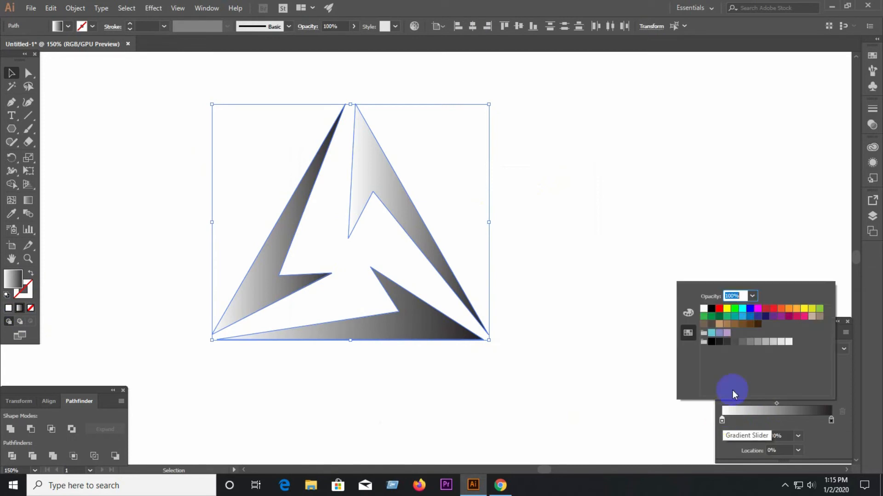
pyautogui.click(743, 317)
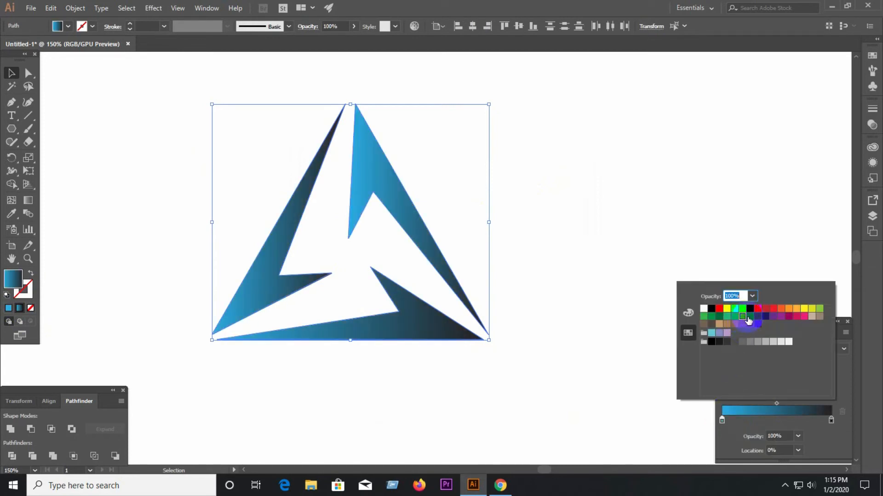
pyautogui.click(765, 317)
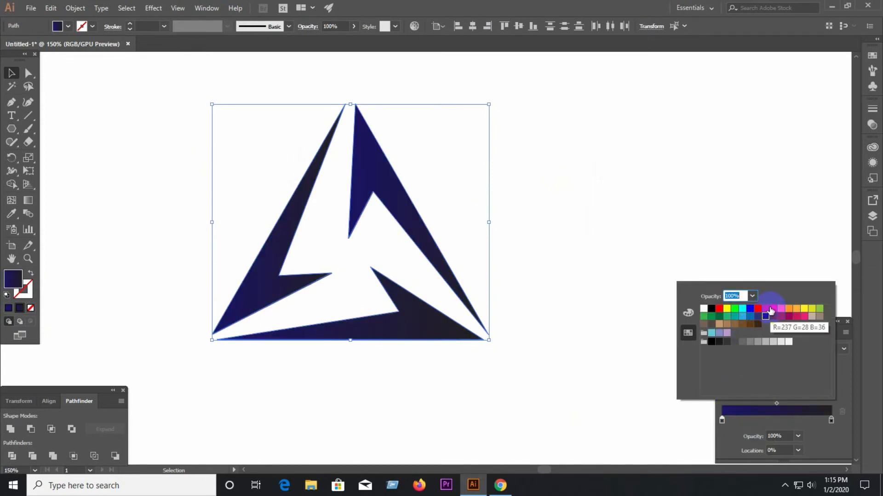
pyautogui.click(773, 309)
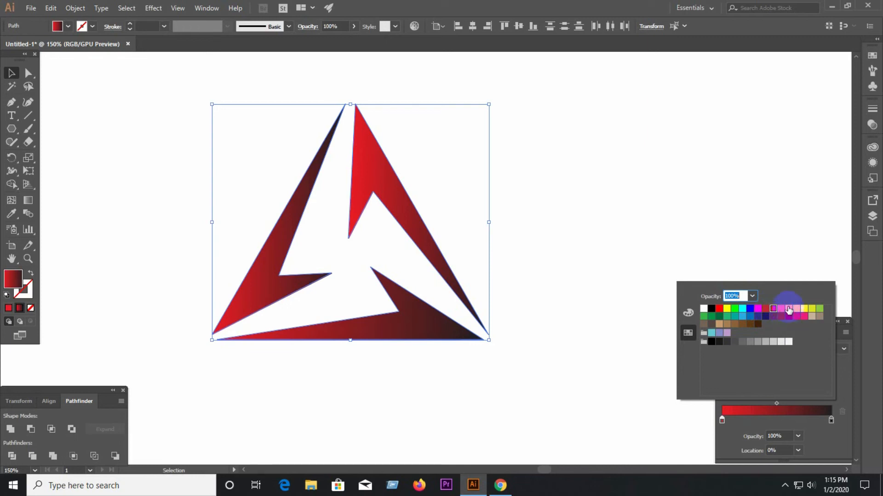
pyautogui.click(789, 309)
pyautogui.click(804, 316)
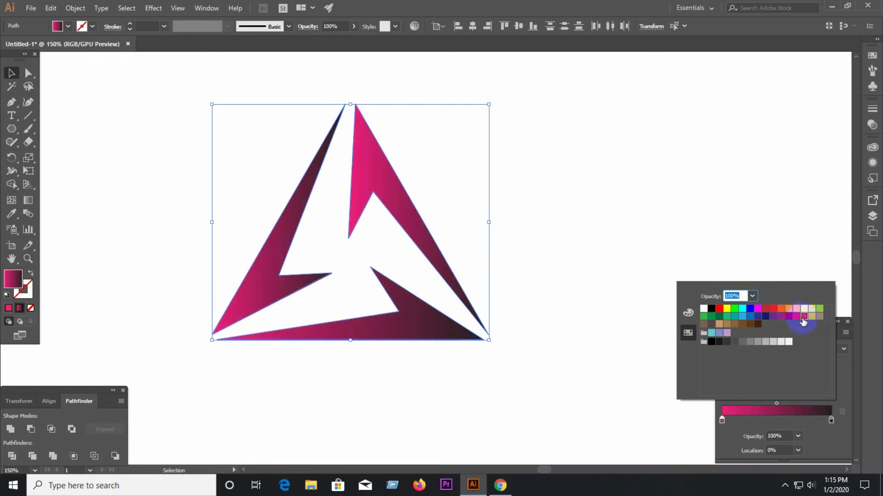
# Add a middle colour stop to the gradient at location 41.34% and colour it cyan.
pyautogui.click(776, 417)
pyautogui.click(768, 419)
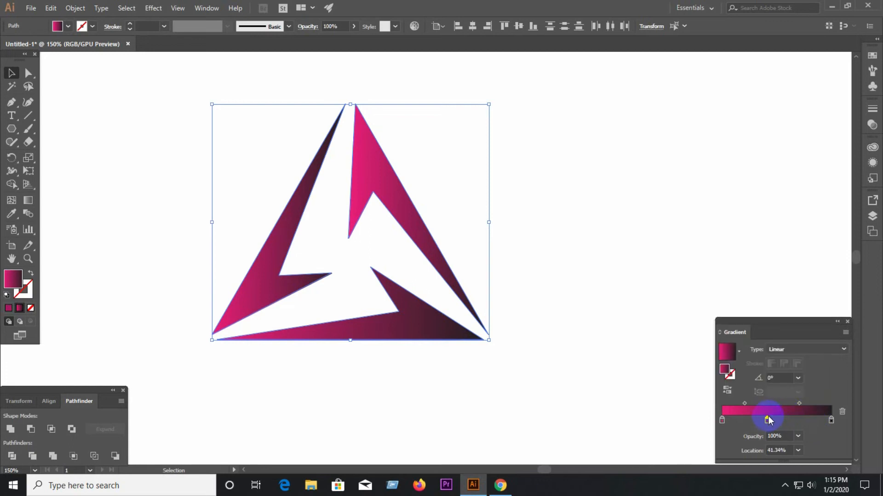
pyautogui.doubleClick(768, 420)
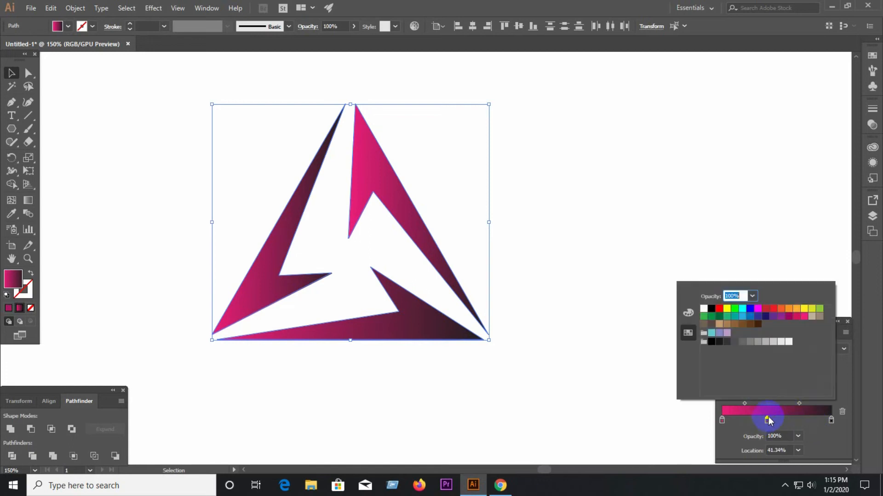
pyautogui.click(744, 325)
pyautogui.click(742, 309)
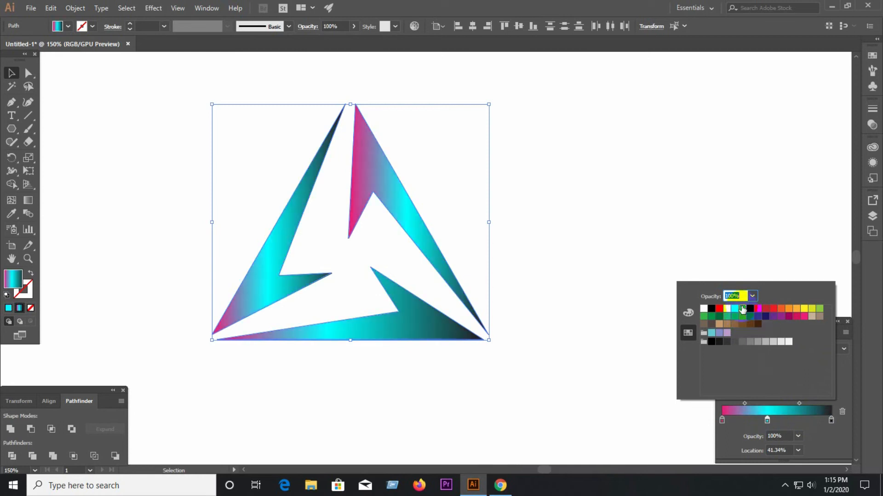
# Try magenta, orange, yellow, yellow-green and dark grey on the gradient's middle colour stop and settle on pure red.
pyautogui.click(756, 310)
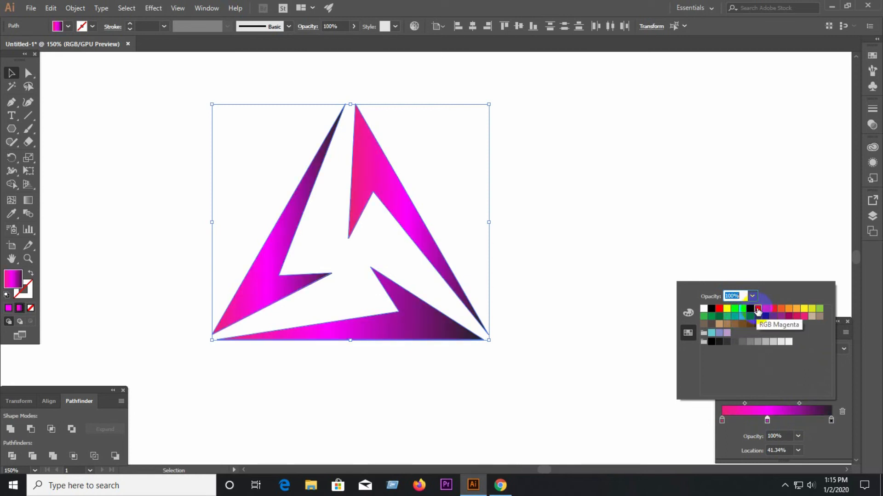
pyautogui.click(766, 309)
pyautogui.click(780, 310)
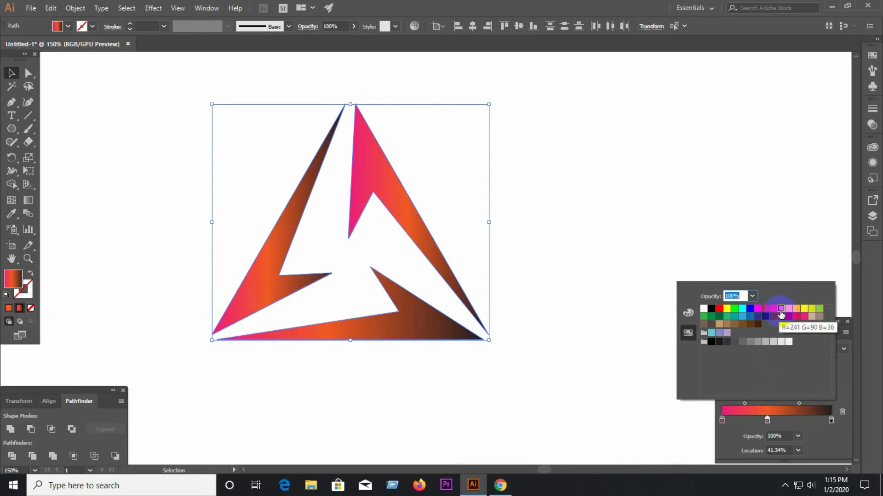
pyautogui.click(788, 309)
pyautogui.click(803, 309)
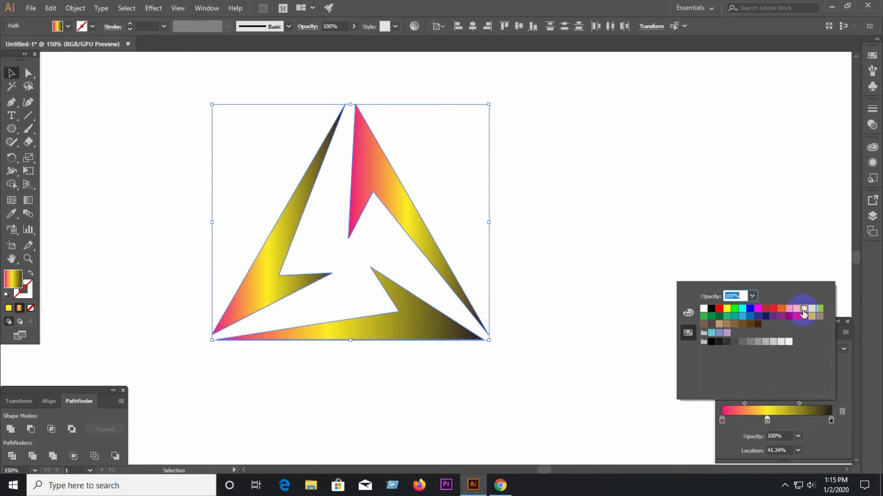
pyautogui.click(811, 311)
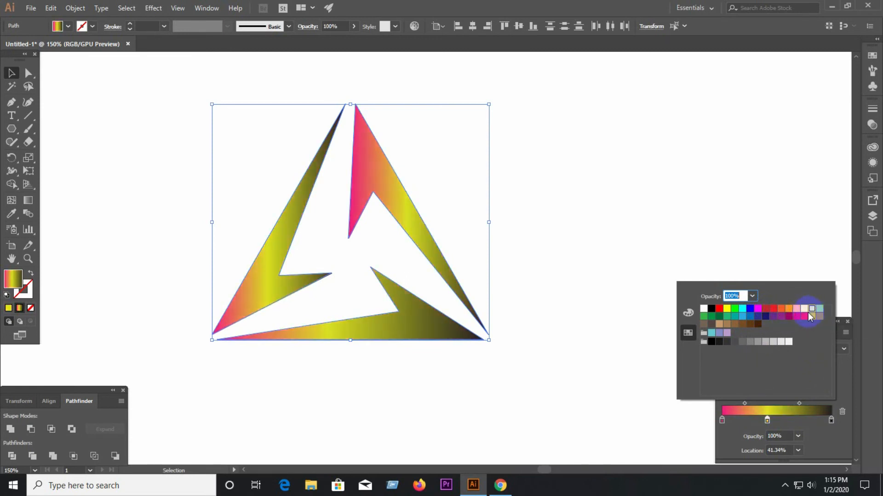
pyautogui.click(724, 342)
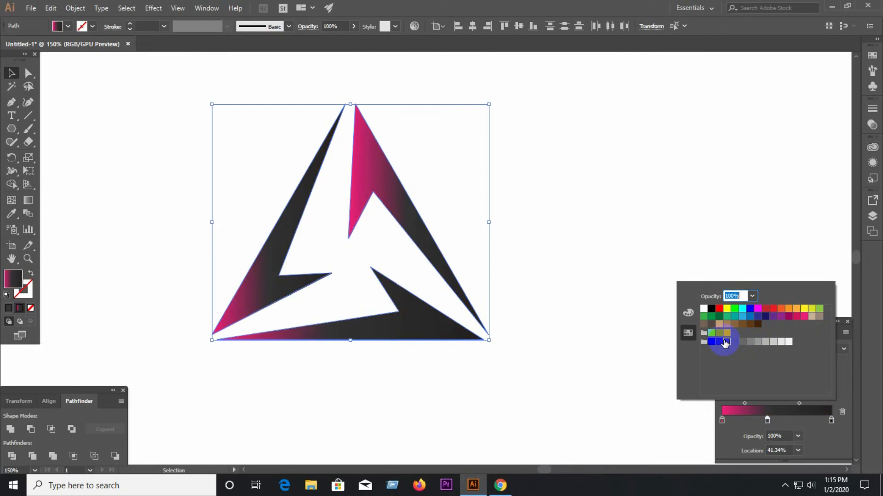
pyautogui.click(719, 312)
pyautogui.click(719, 309)
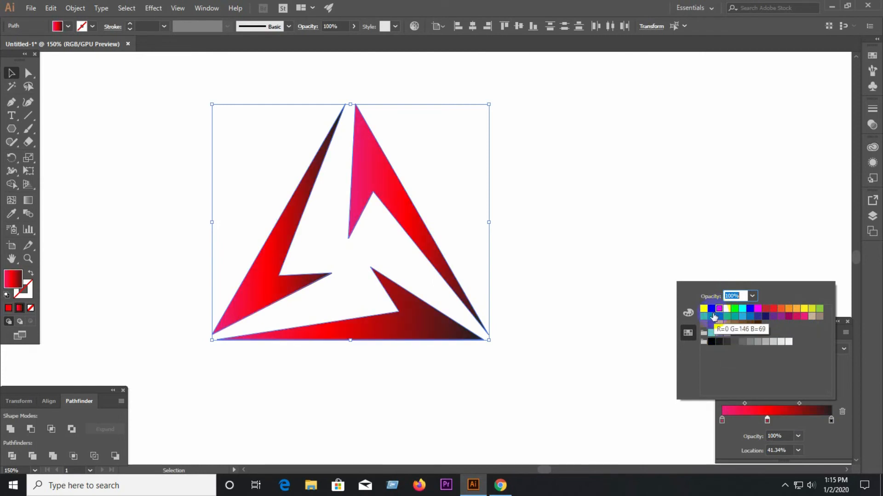
# Try yellow and green swatches on the gradient's middle colour stop and settle on dark navy.
pyautogui.click(727, 309)
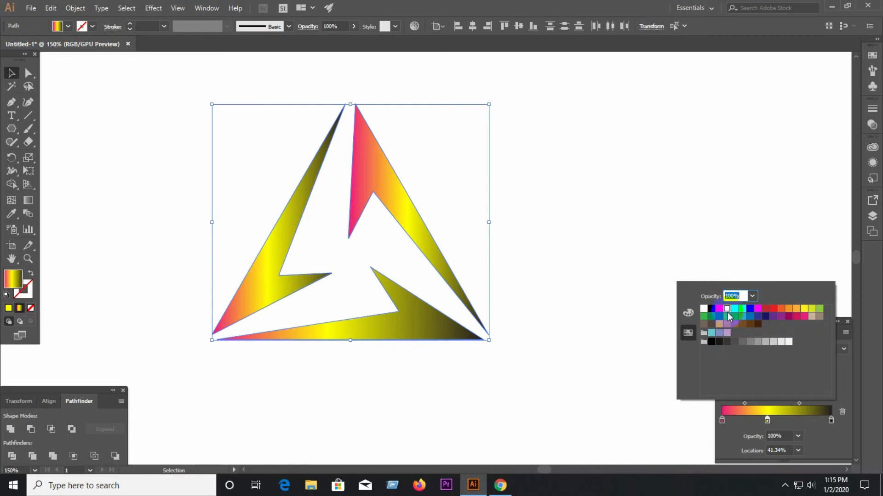
pyautogui.click(712, 317)
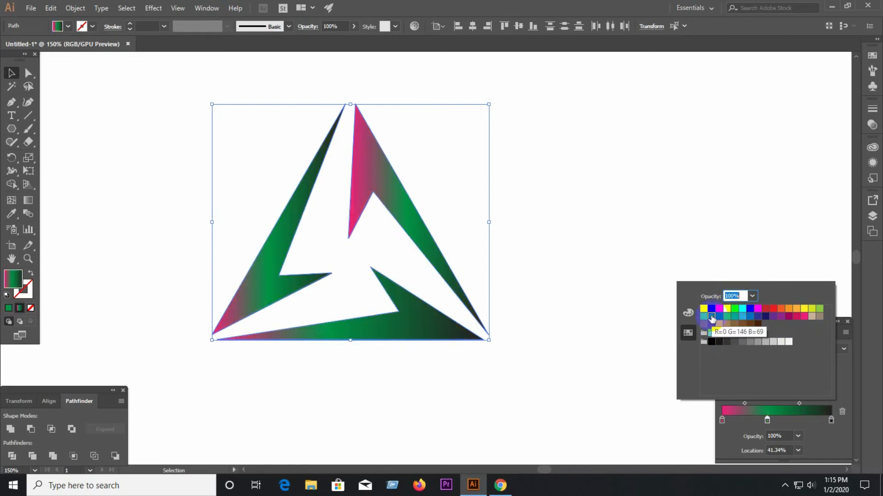
pyautogui.click(763, 319)
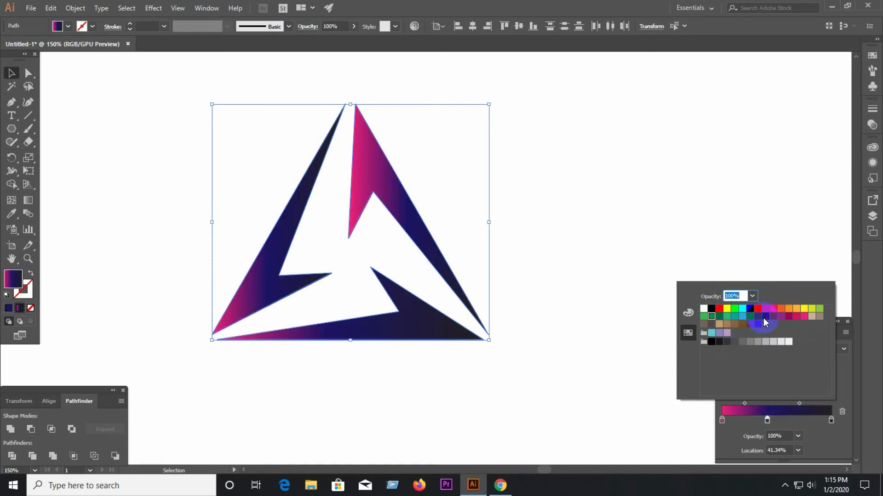
# Select all three gradient-filled bolts and group them into one object.
pyautogui.click(11, 72)
pyautogui.click(143, 157)
pyautogui.moveTo(144, 155); pyautogui.dragTo(477, 362)
pyautogui.rightClick(386, 194)
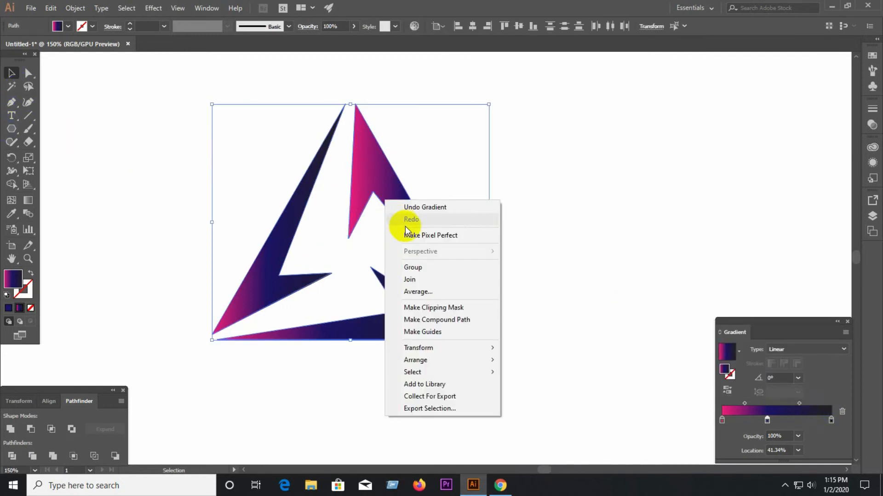
pyautogui.click(421, 267)
pyautogui.click(564, 253)
pyautogui.click(294, 244)
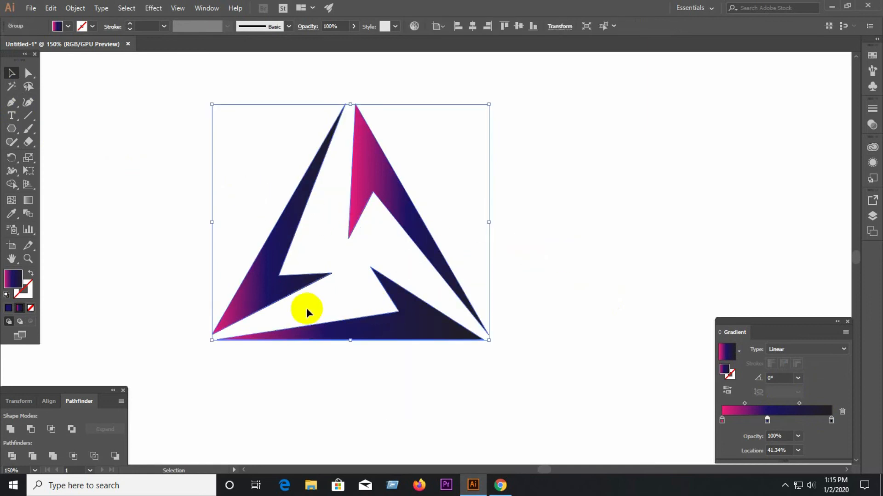
# Try several diagonal gradient directions across the grouped bolts, ending with one from lower right to upper left at 133°.
pyautogui.click(28, 200)
pyautogui.moveTo(331, 258); pyautogui.dragTo(489, 384)
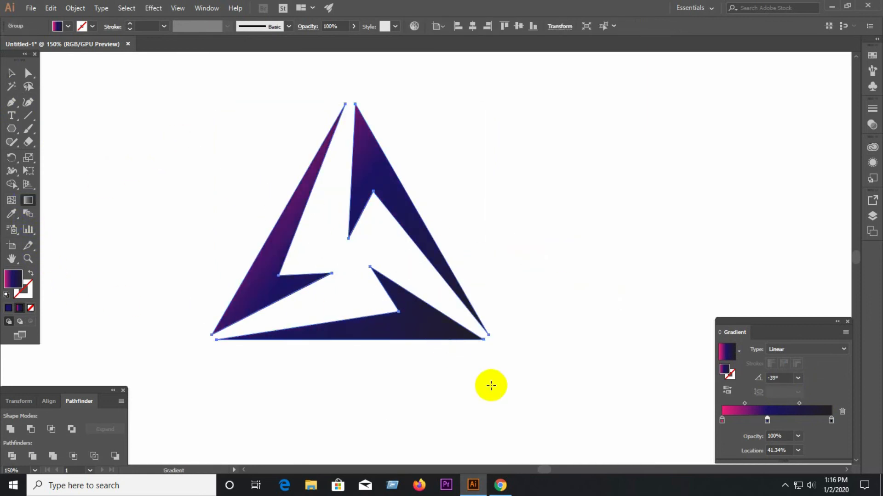
pyautogui.moveTo(193, 88); pyautogui.dragTo(290, 213)
pyautogui.moveTo(440, 360); pyautogui.dragTo(217, 130)
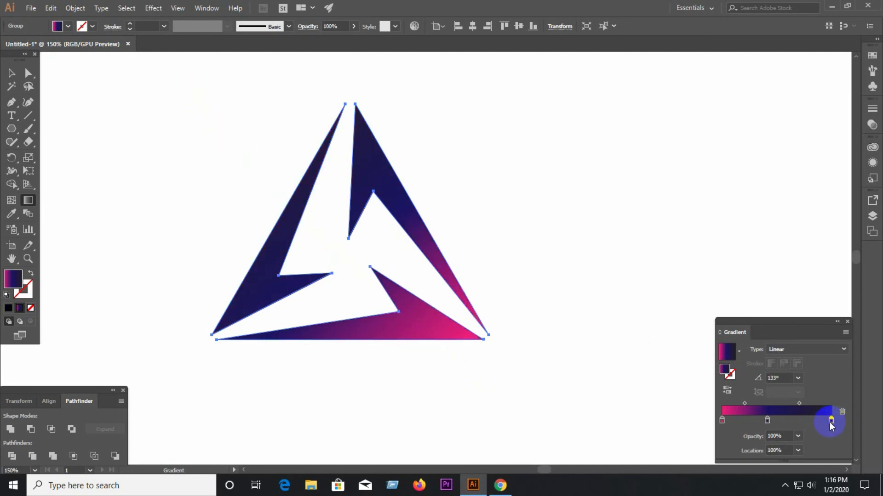
# Colour the gradient's end stop purple.
pyautogui.doubleClick(830, 420)
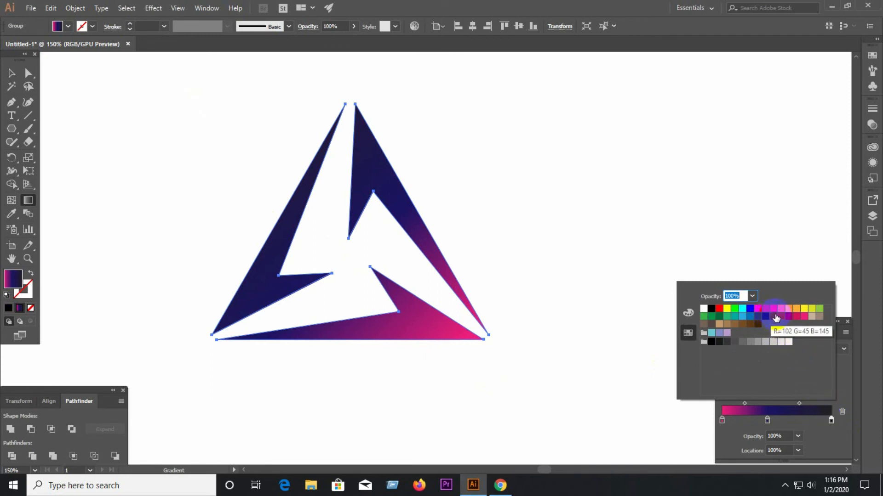
pyautogui.click(781, 316)
pyautogui.click(12, 75)
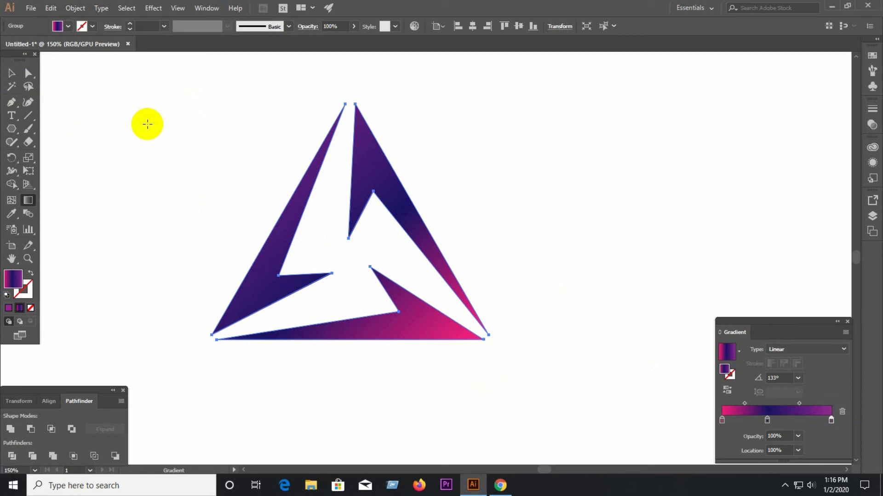
# Try horizontal and diagonal gradient directions across the logo group and settle on a vertical one from top to bottom at -89.9°.
pyautogui.click(12, 73)
pyautogui.click(170, 125)
pyautogui.moveTo(171, 124); pyautogui.dragTo(517, 351)
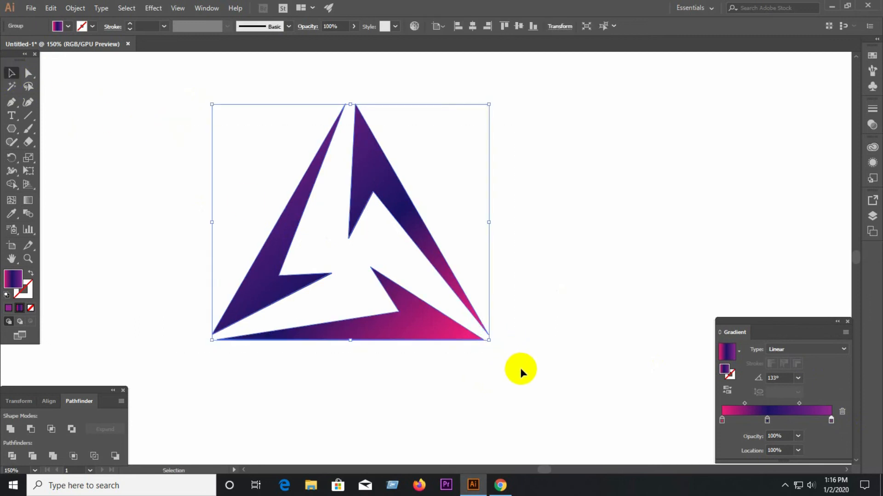
pyautogui.click(28, 200)
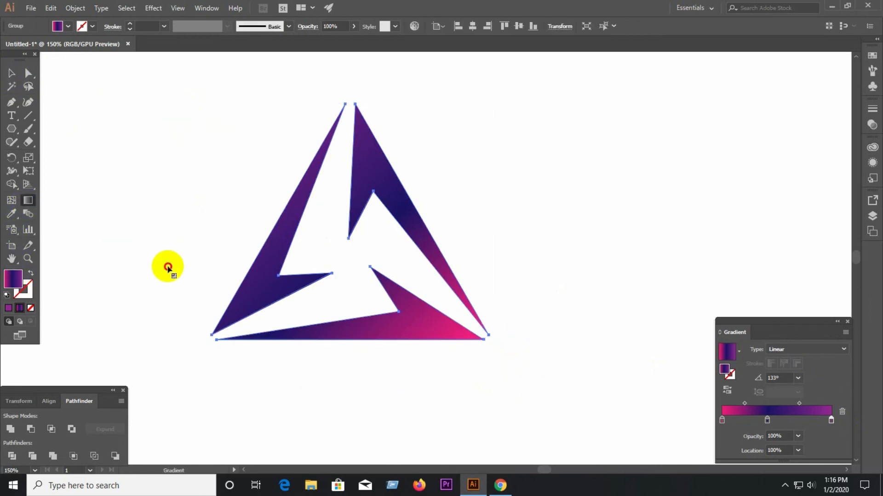
pyautogui.moveTo(168, 266); pyautogui.dragTo(727, 202)
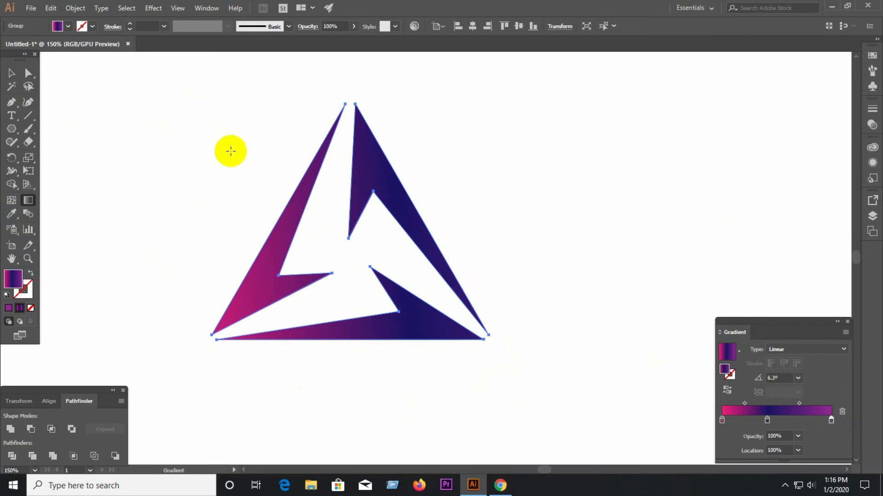
pyautogui.moveTo(230, 151); pyautogui.dragTo(561, 417)
pyautogui.moveTo(346, 97); pyautogui.dragTo(348, 340)
pyautogui.click(12, 74)
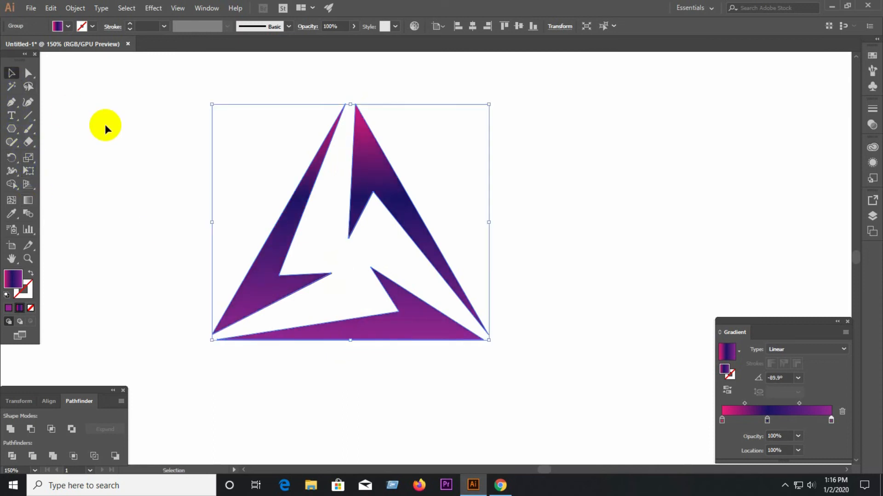
pyautogui.click(358, 311)
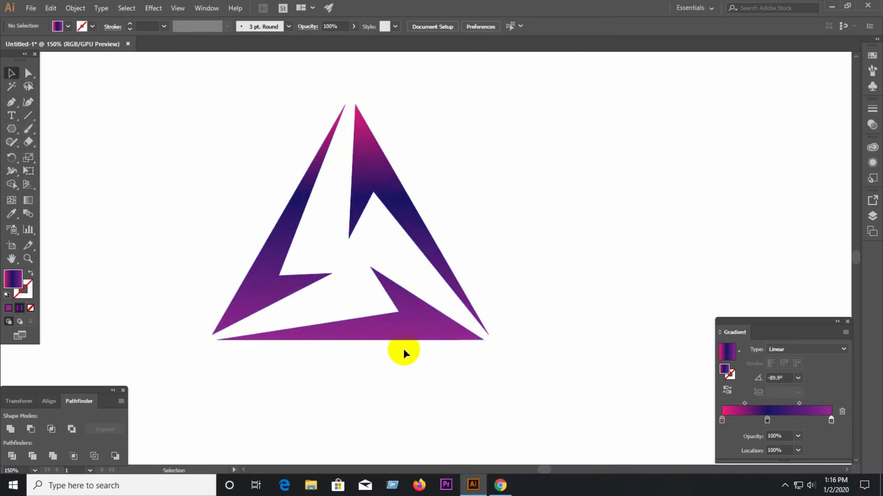
# Move the logo group closer to the centre of the artboard and check it at different zoom levels.
pyautogui.scroll(-3, 403, 349)
pyautogui.moveTo(314, 260); pyautogui.dragTo(441, 359)
pyautogui.moveTo(404, 301); pyautogui.dragTo(427, 318)
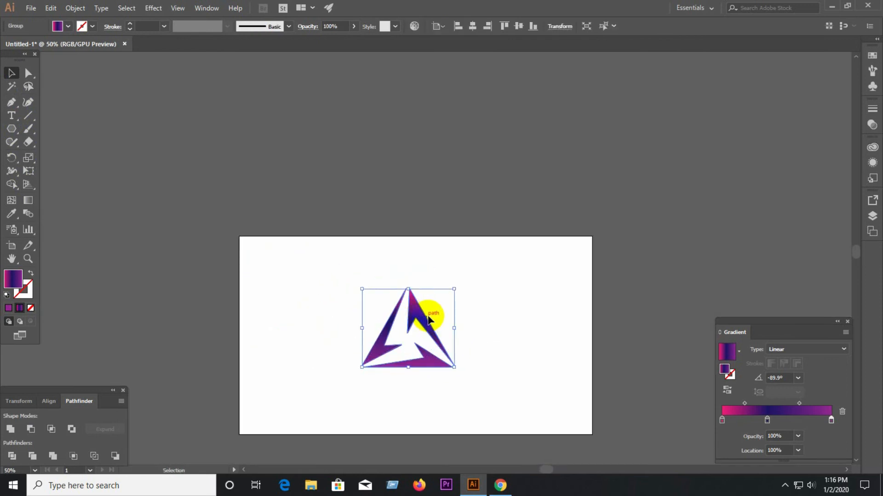
pyautogui.click(478, 336)
pyautogui.scroll(3, 445, 358)
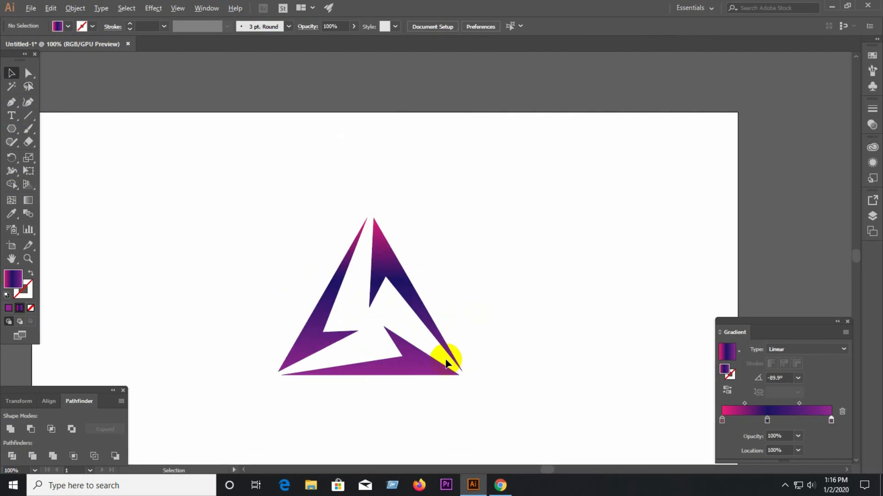
pyautogui.scroll(-3, 445, 358)
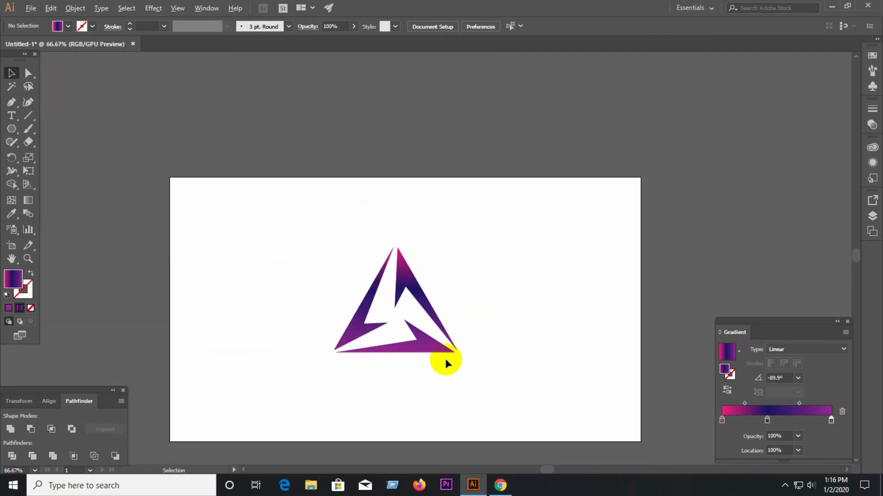
# Move the logo off the artboard to its upper right and draw a rectangle covering the whole artboard.
pyautogui.moveTo(381, 282); pyautogui.dragTo(768, 107)
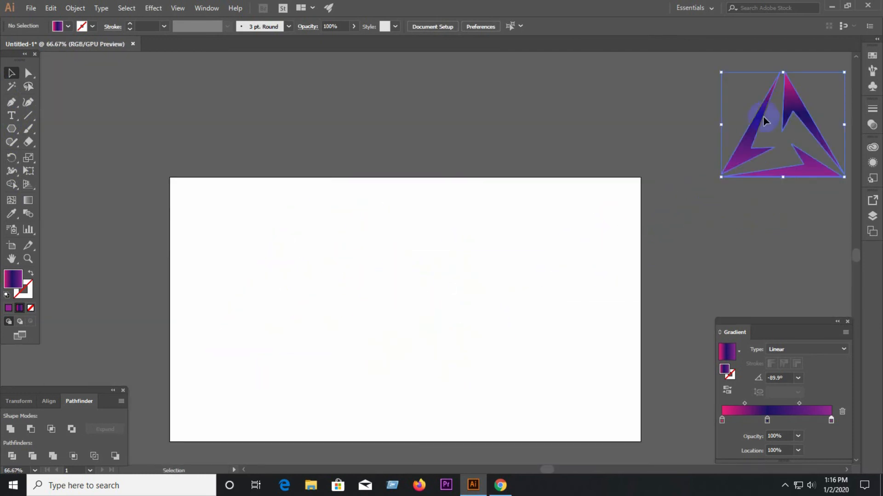
pyautogui.moveTo(17, 131); pyautogui.dragTo(50, 132)
pyautogui.moveTo(169, 177); pyautogui.dragTo(637, 443)
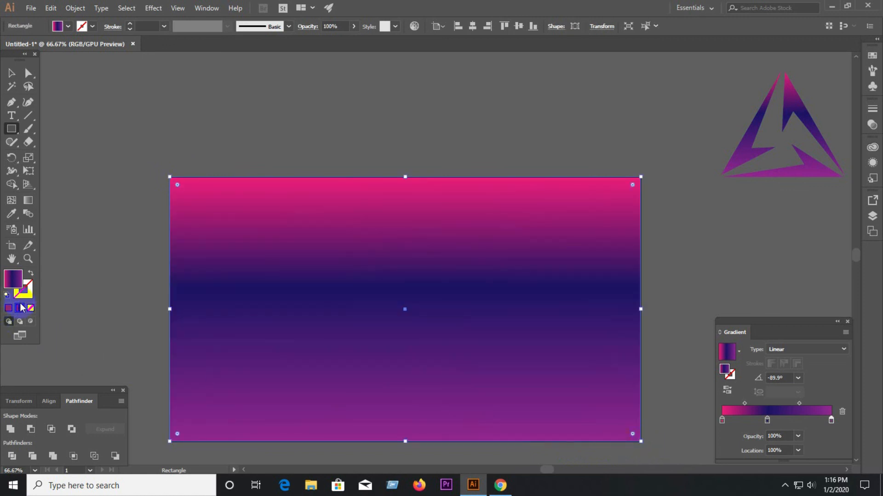
# Fill the background rectangle with the White, Black gradient preset and change its type to Radial.
pyautogui.click(740, 355)
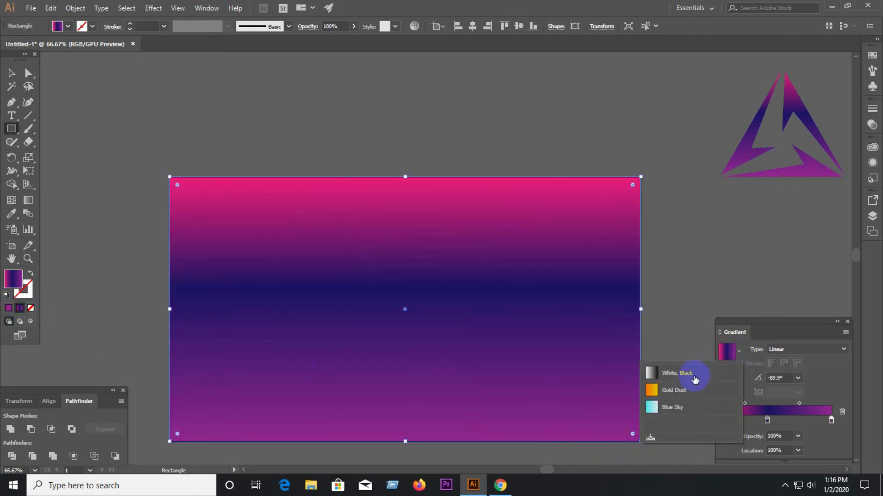
pyautogui.click(693, 376)
pyautogui.click(778, 350)
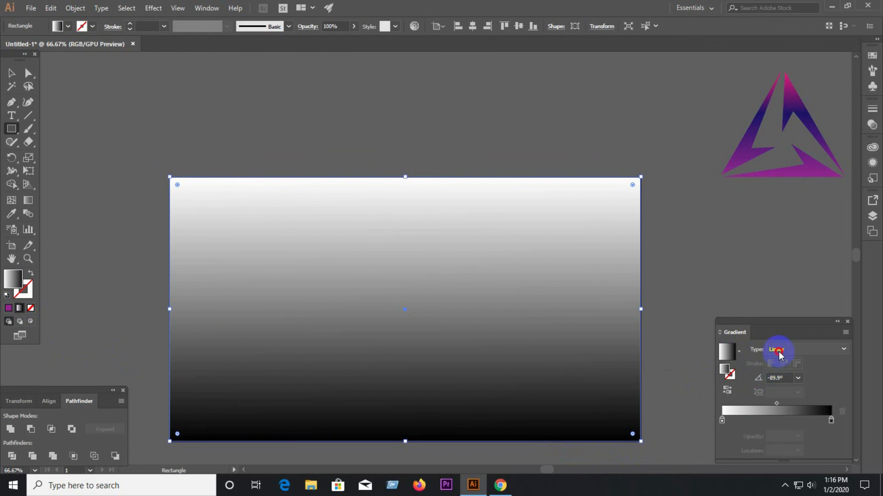
pyautogui.click(772, 370)
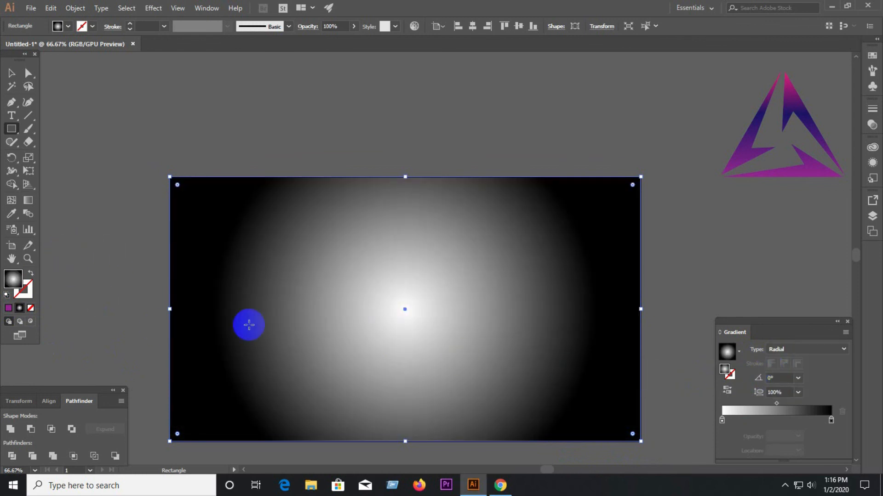
# Stretch the radial gradient far beyond the rectangle's edge and shift its white stop slightly outward for a light grey vignette.
pyautogui.click(32, 199)
pyautogui.scroll(-2, 291, 366)
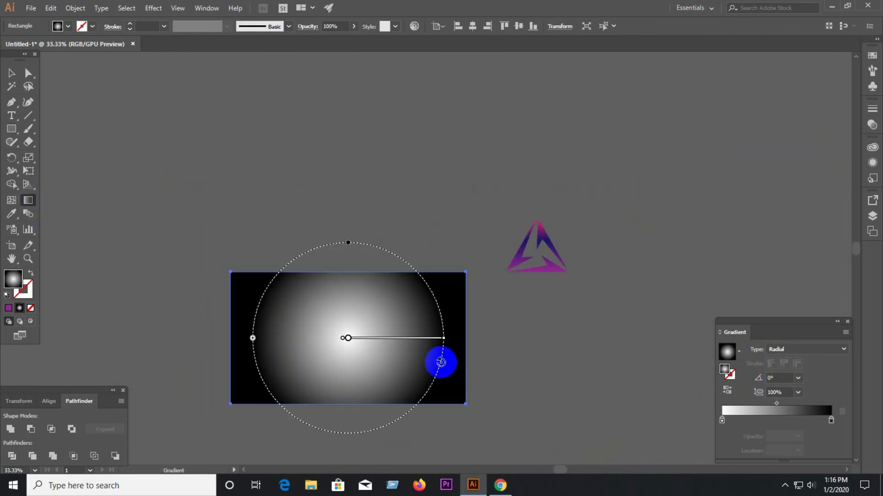
pyautogui.moveTo(445, 341); pyautogui.dragTo(694, 350)
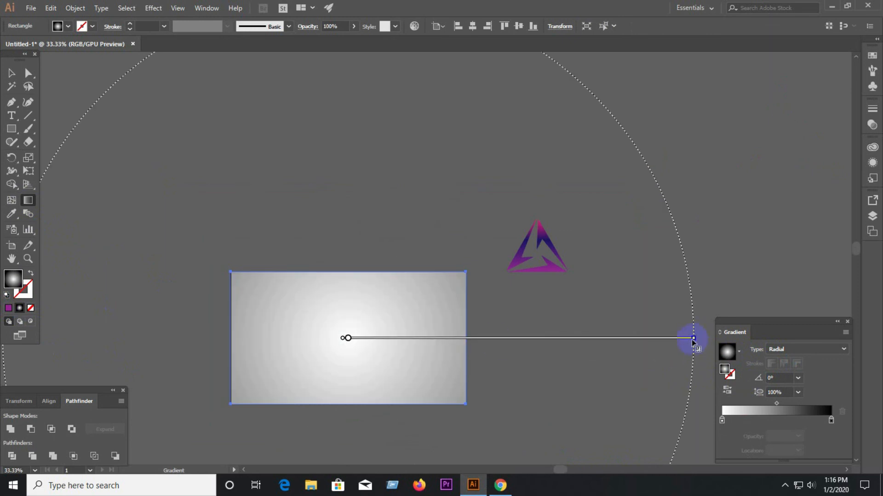
pyautogui.scroll(-2, 442, 343)
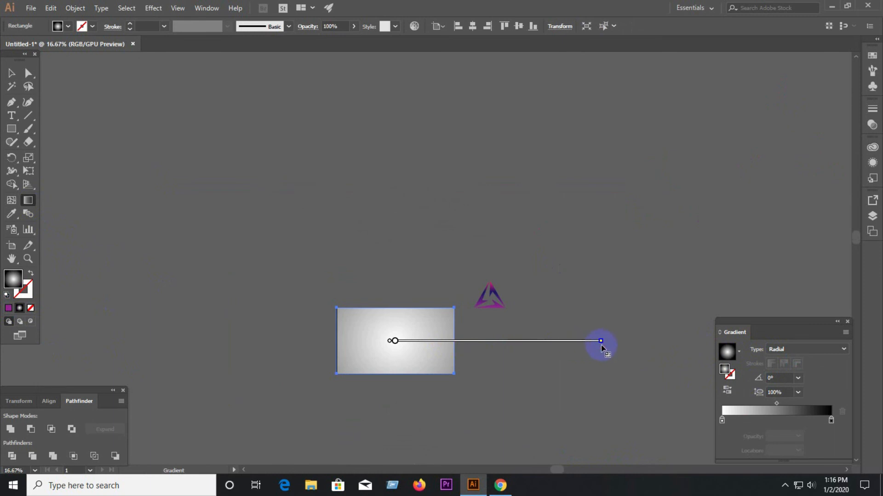
pyautogui.click(399, 346)
pyautogui.moveTo(395, 345); pyautogui.dragTo(406, 346)
# Select the background rectangle and lock it.
pyautogui.click(7, 76)
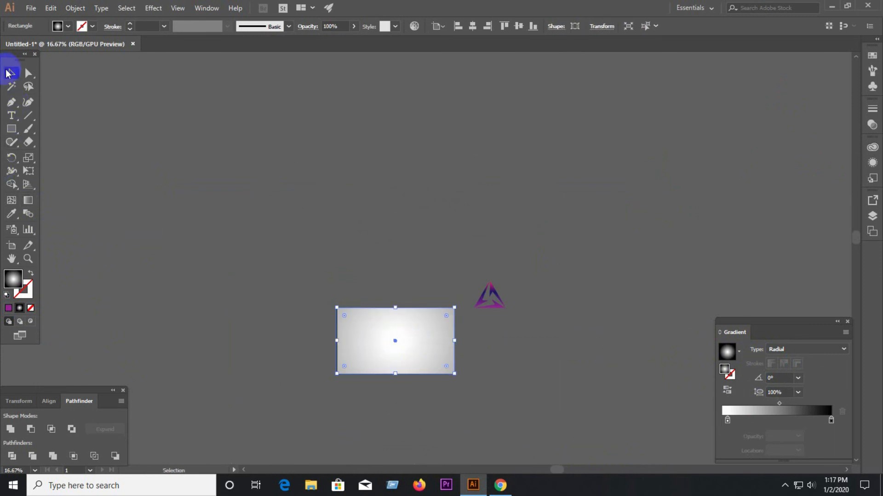
pyautogui.click(317, 322)
pyautogui.click(396, 355)
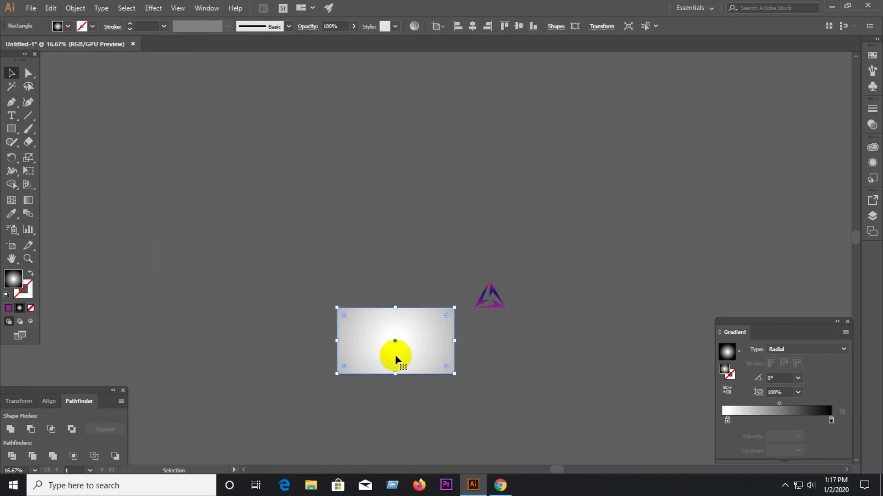
pyautogui.click(76, 9)
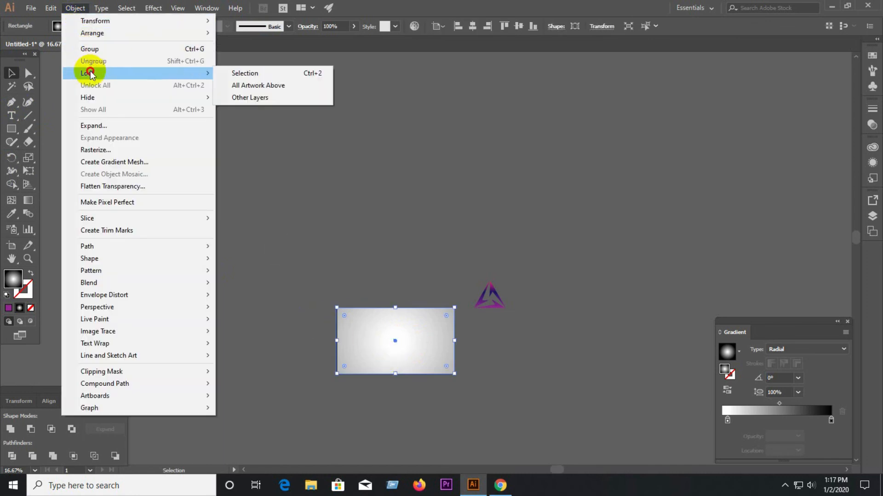
pyautogui.moveTo(106, 74)
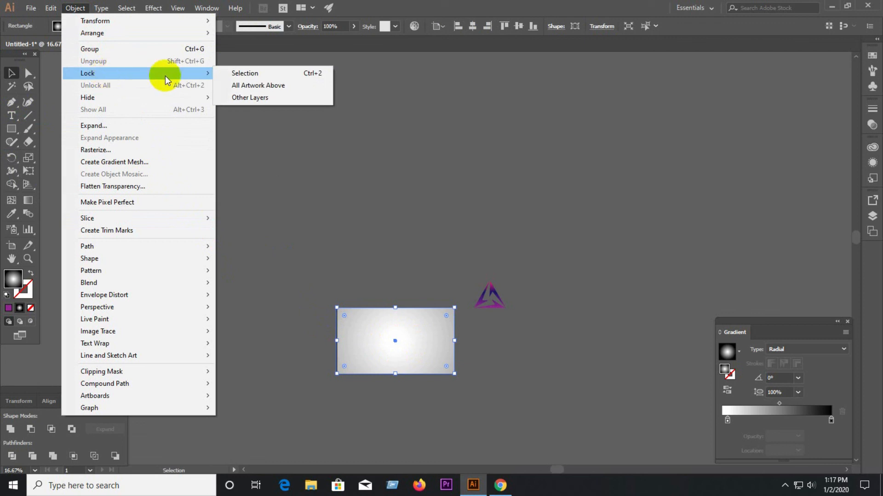
pyautogui.click(230, 75)
# Move the logo group back onto the background rectangle and bring it to the front.
pyautogui.moveTo(480, 307); pyautogui.dragTo(397, 344)
pyautogui.scroll(4, 397, 345)
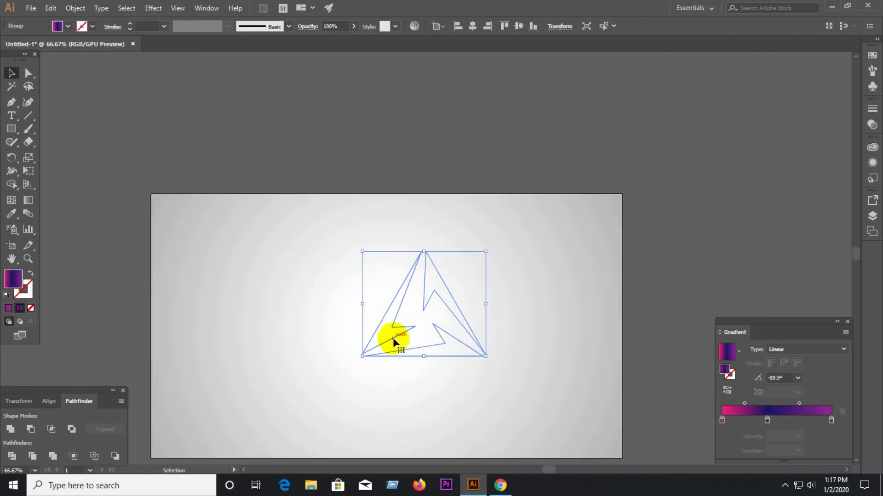
pyautogui.rightClick(392, 336)
pyautogui.moveTo(423, 279)
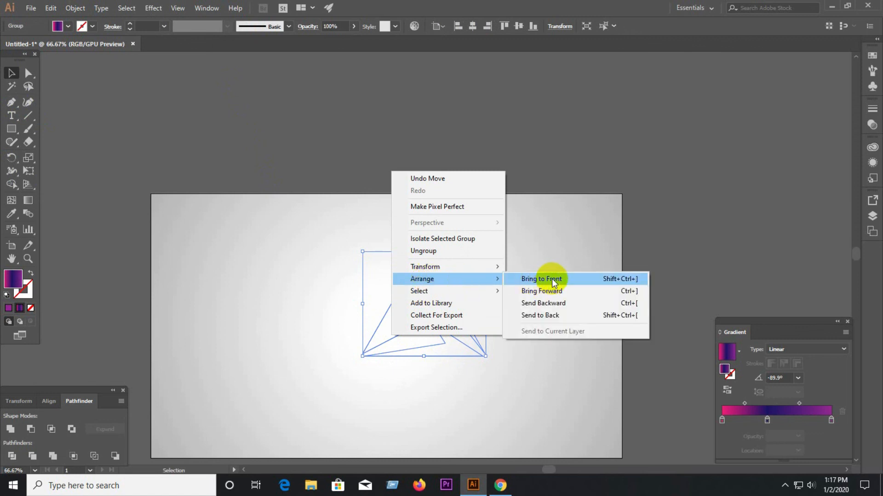
pyautogui.click(554, 279)
pyautogui.click(477, 308)
# Centre the logo on the background's white glow, adjust its position slightly and deselect it.
pyautogui.moveTo(383, 341); pyautogui.dragTo(353, 356)
pyautogui.scroll(-2, 446, 357)
pyautogui.click(526, 343)
pyautogui.scroll(3, 414, 376)
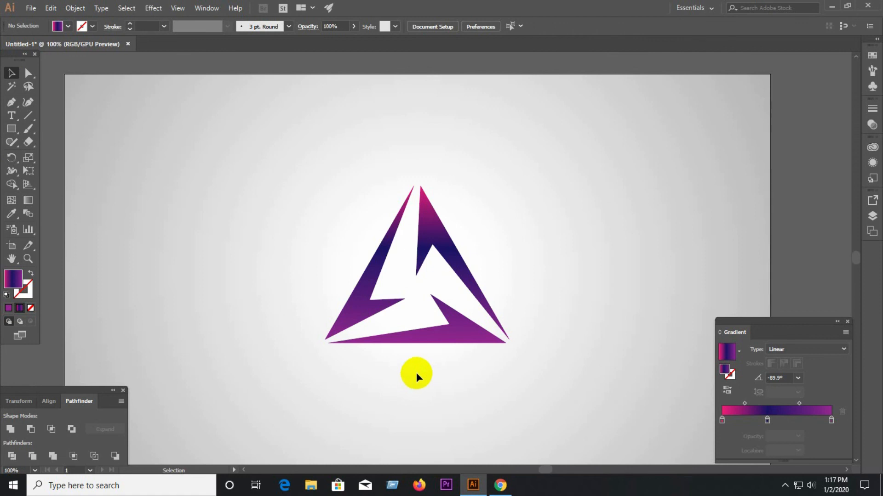
pyautogui.moveTo(448, 321)
pyautogui.mouseDown()
pyautogui.moveTo(450, 348)
pyautogui.moveTo(448, 328)
pyautogui.mouseUp()
pyautogui.scroll(-2, 450, 344)
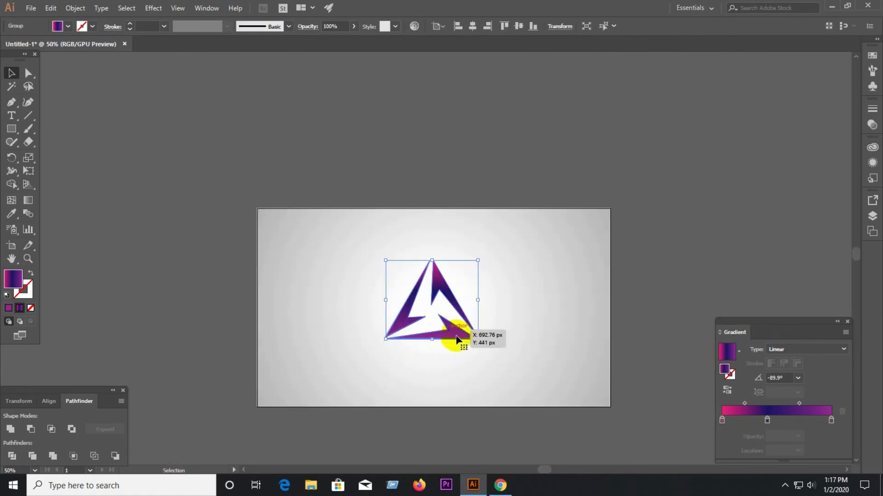
pyautogui.click(573, 325)
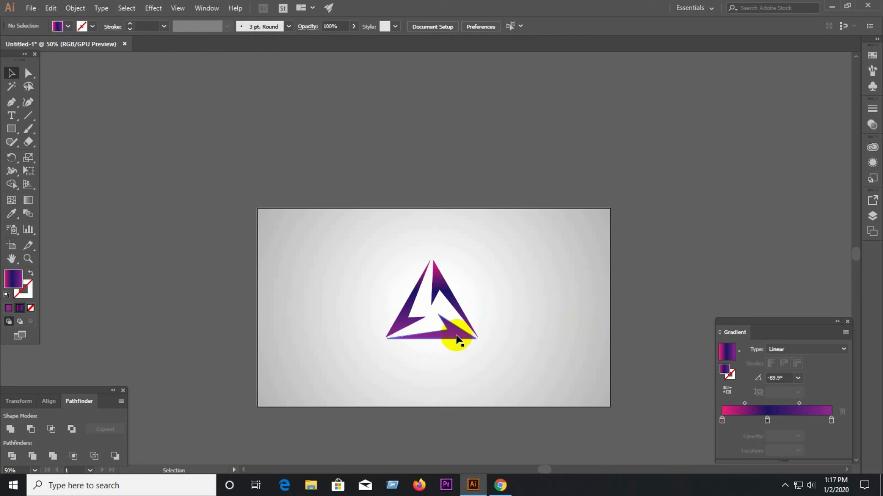